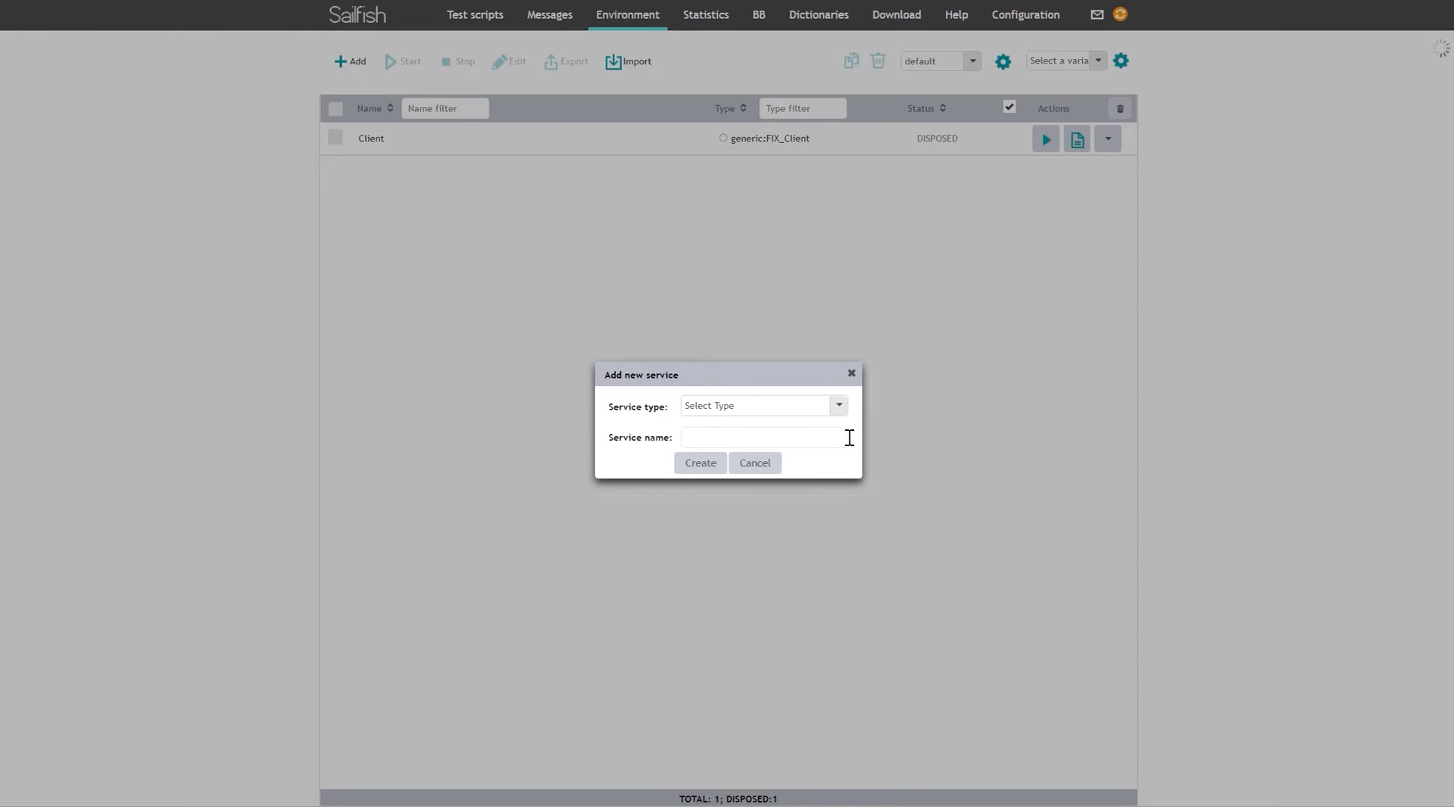
Create a new generic:FIX_Client service named Client.
{"action": "left_click", "coordinate": [818, 405]}
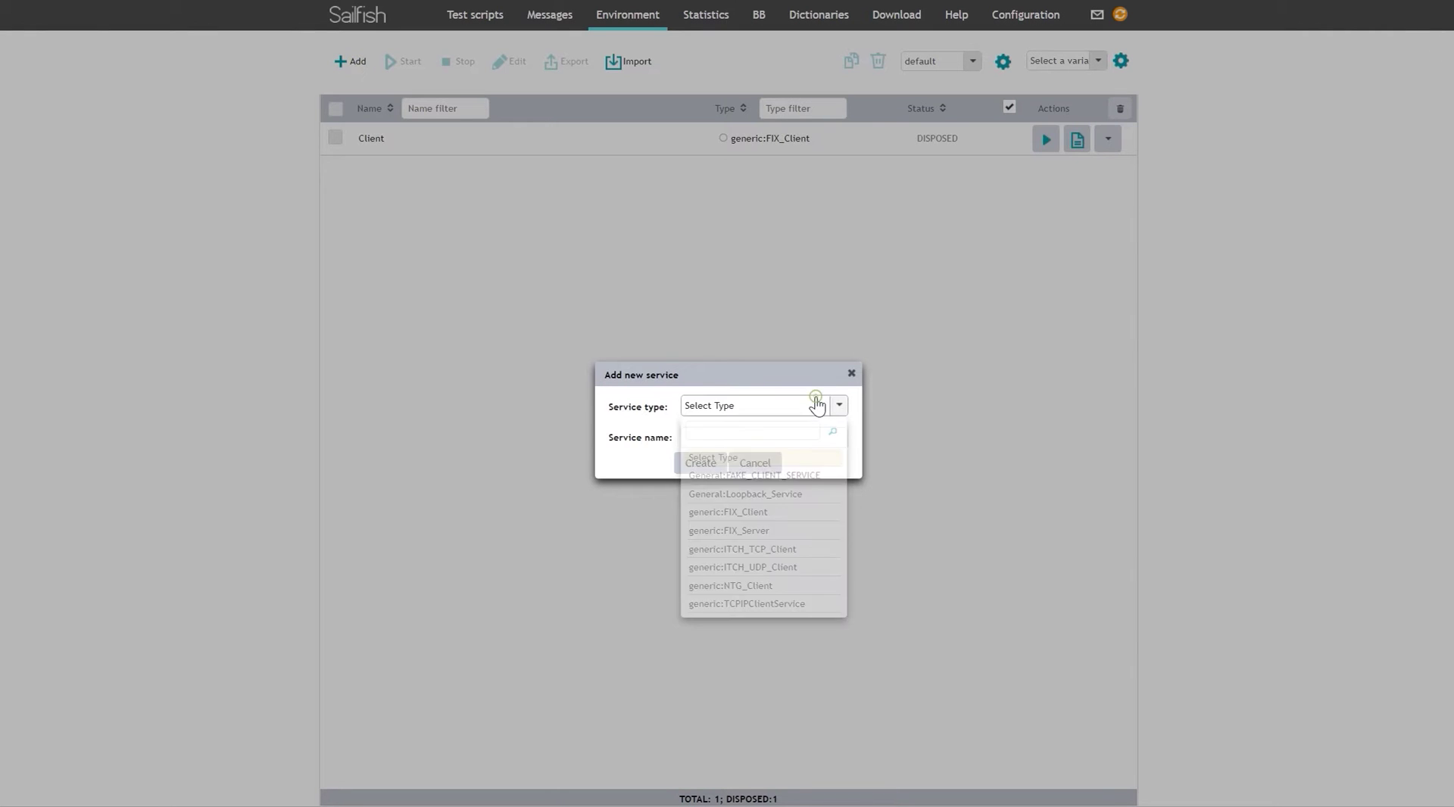
{"action": "left_click", "coordinate": [779, 514]}
{"action": "left_click", "coordinate": [770, 438]}
{"action": "left_click", "coordinate": [752, 474]}
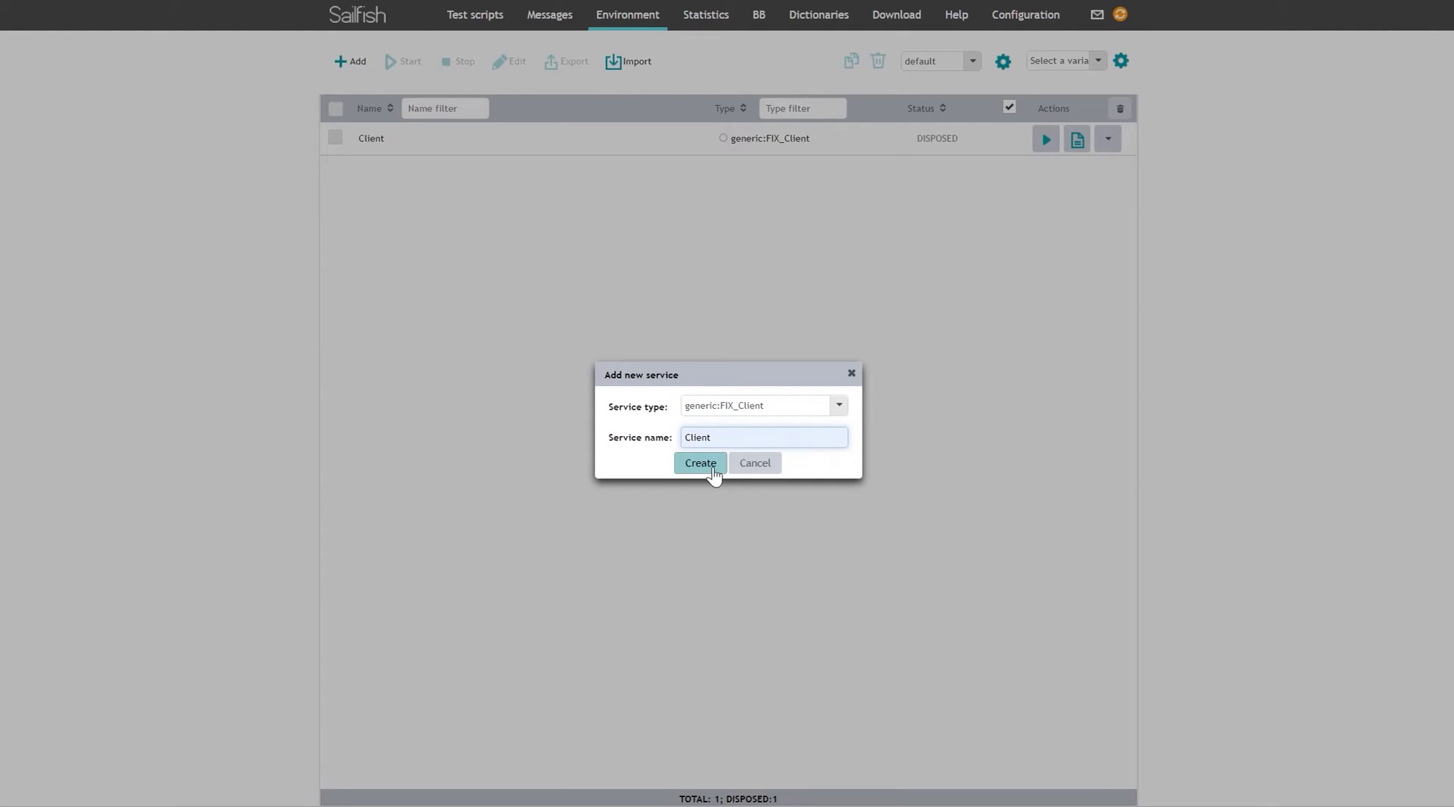
{"action": "left_click", "coordinate": [758, 470]}
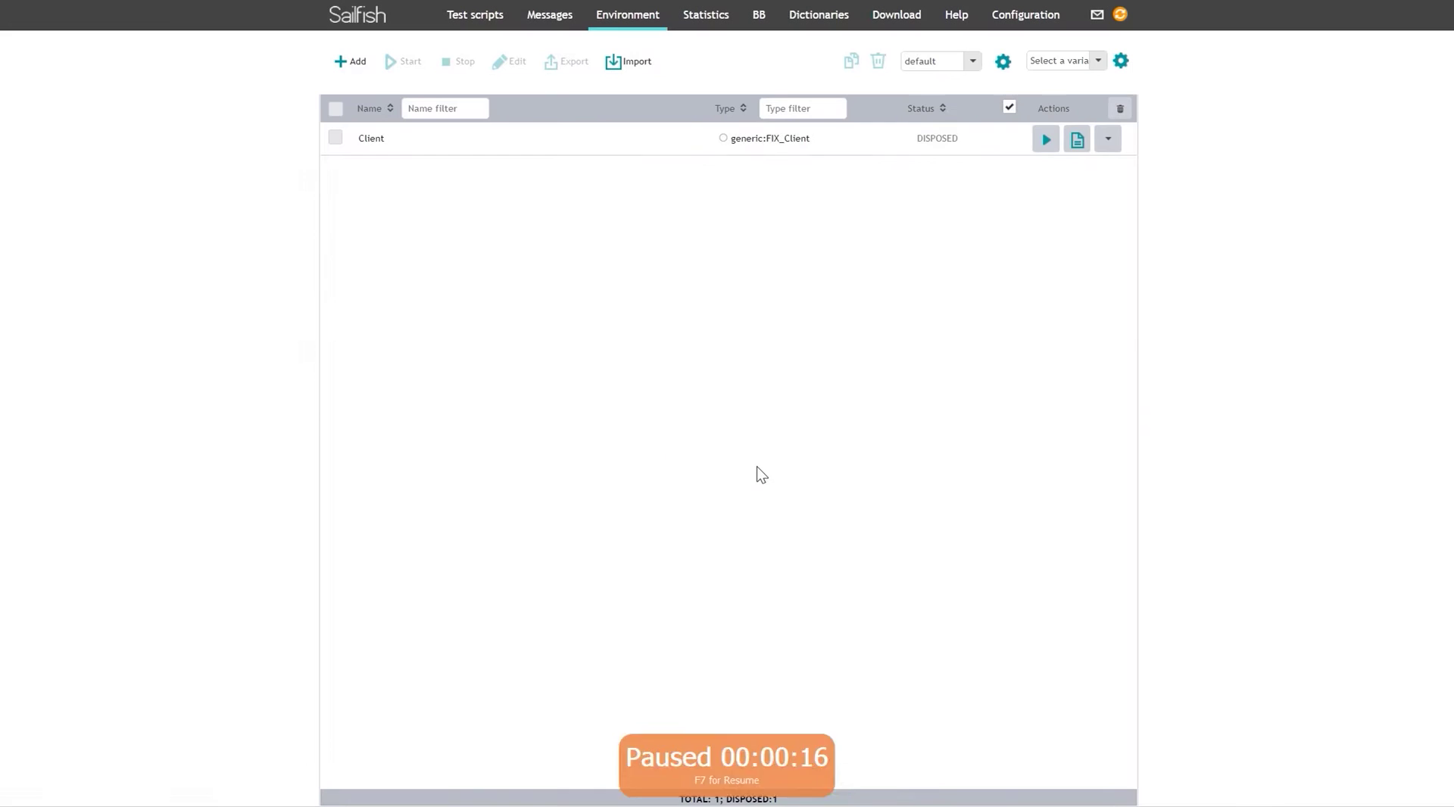
Review the Client service's parameters and apply its settings.
{"action": "left_click", "coordinate": [1073, 150]}
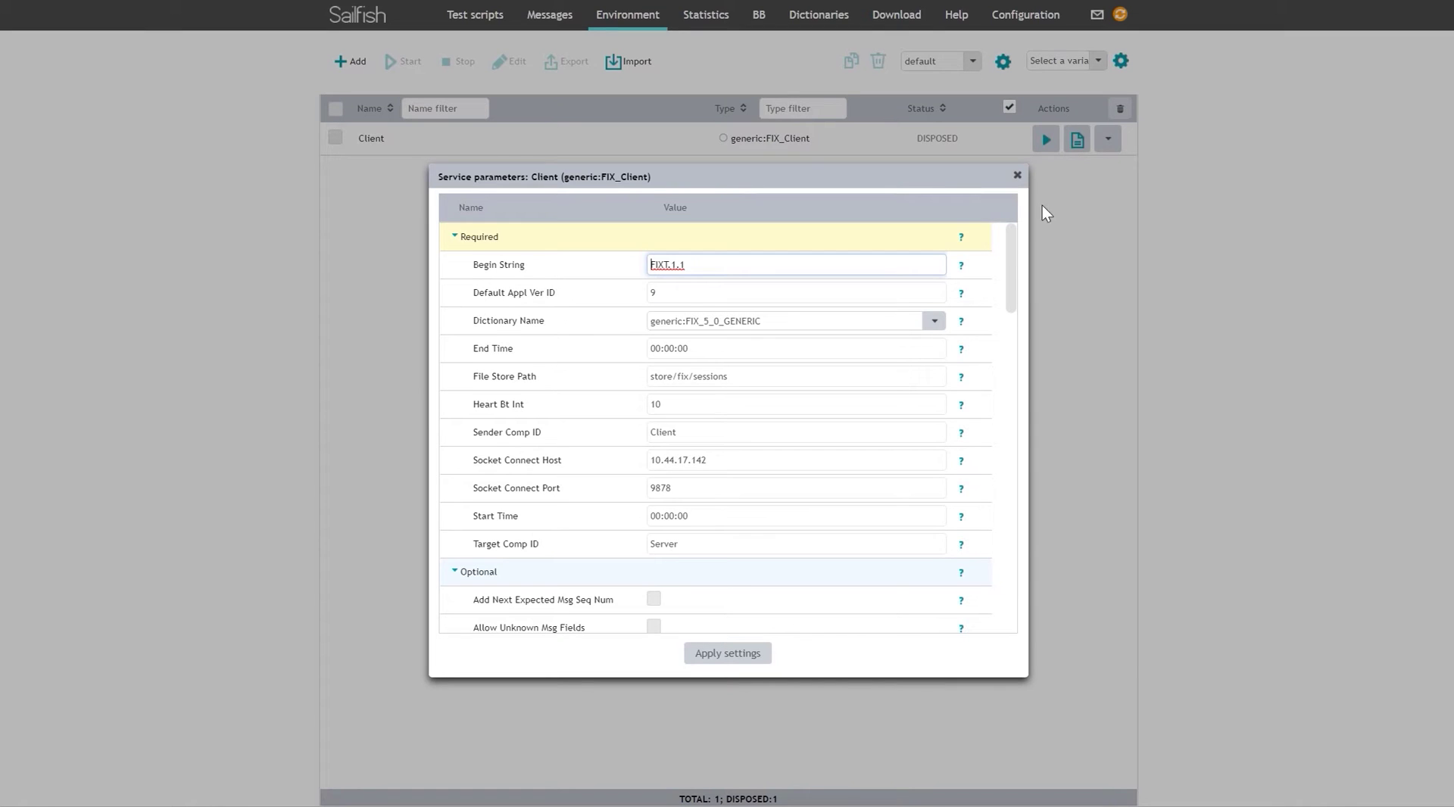
{"action": "left_click_drag", "start_coordinate": [1010, 244], "coordinate": [1007, 599]}
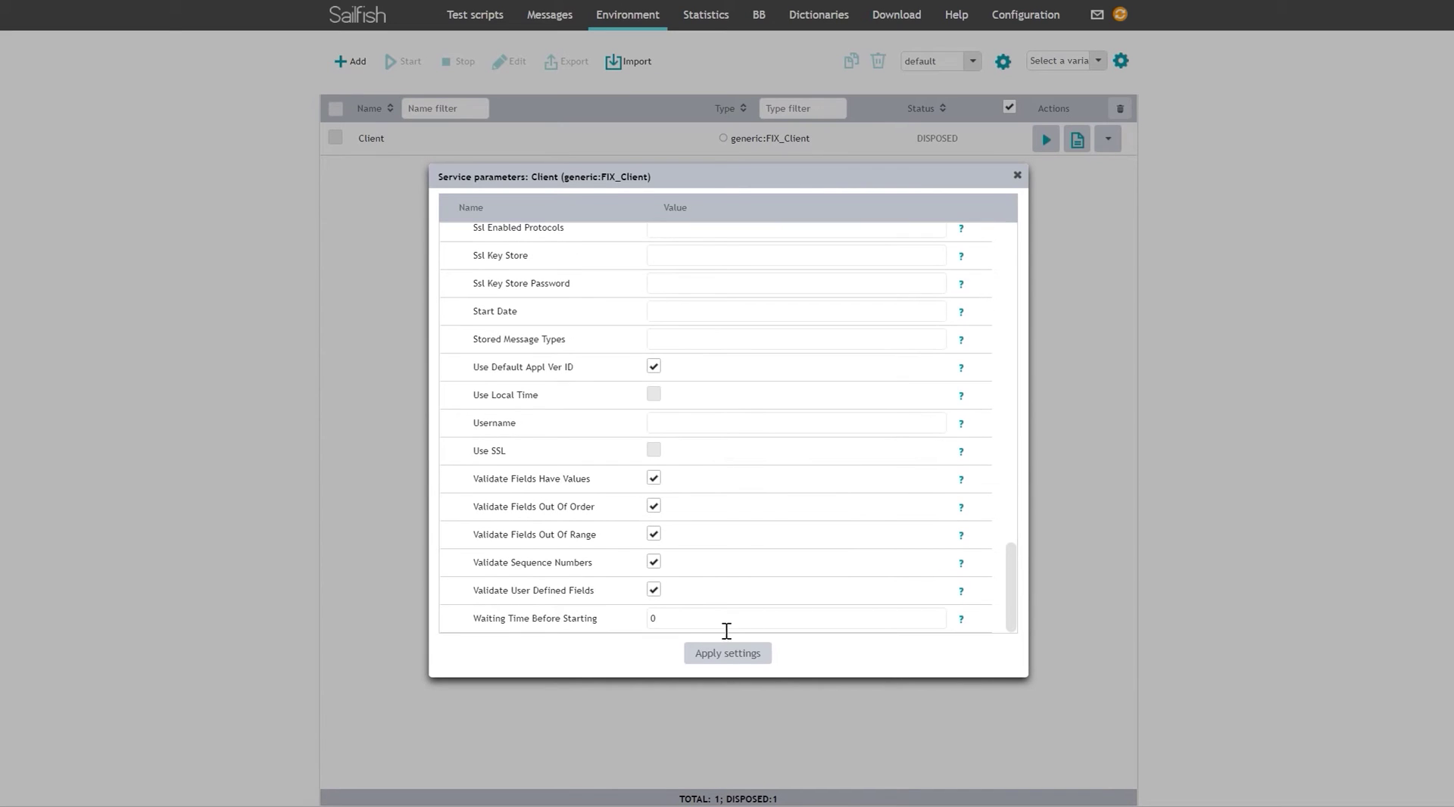
{"action": "left_click", "coordinate": [726, 655]}
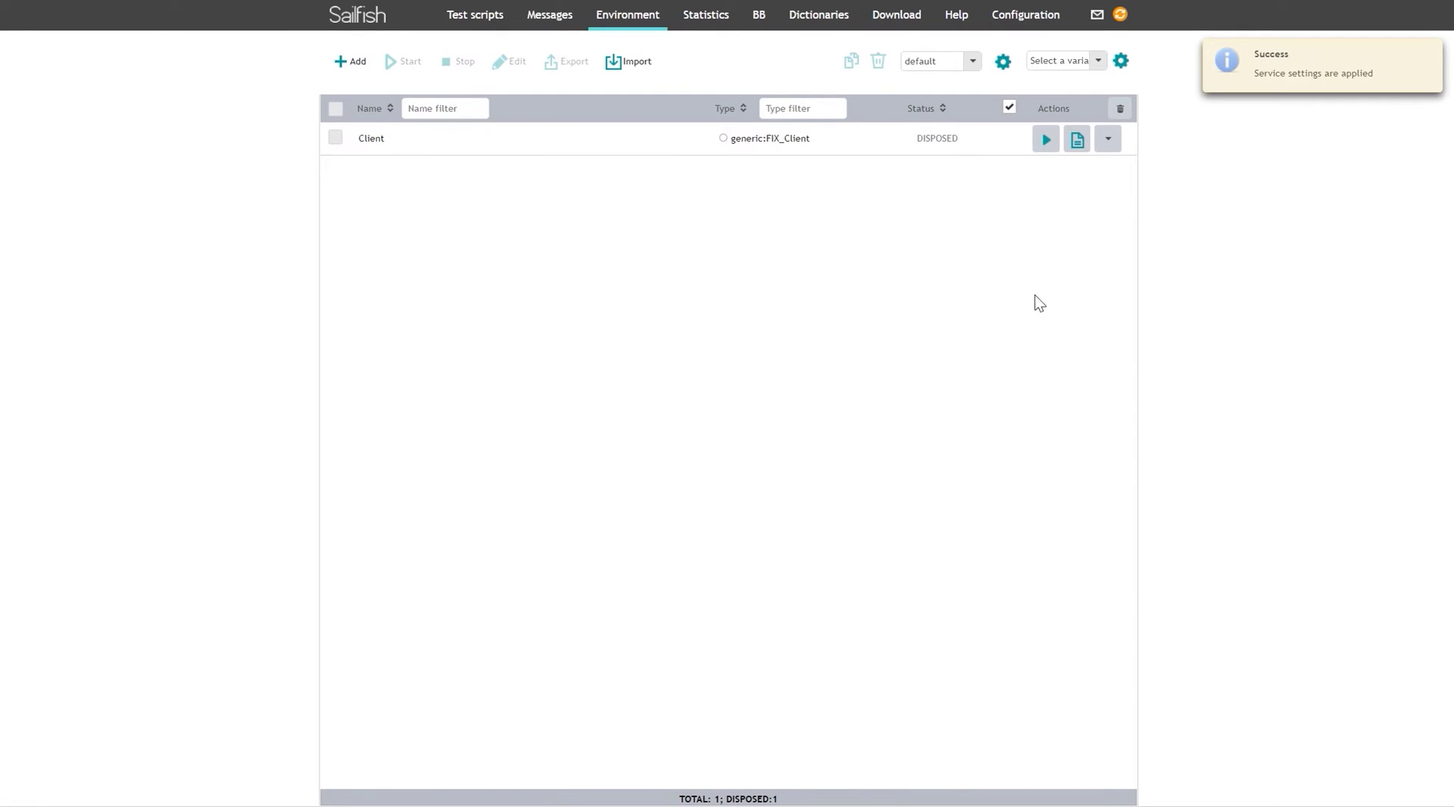
Start the Client service and go to the Test scripts list.
{"action": "left_click", "coordinate": [1044, 141]}
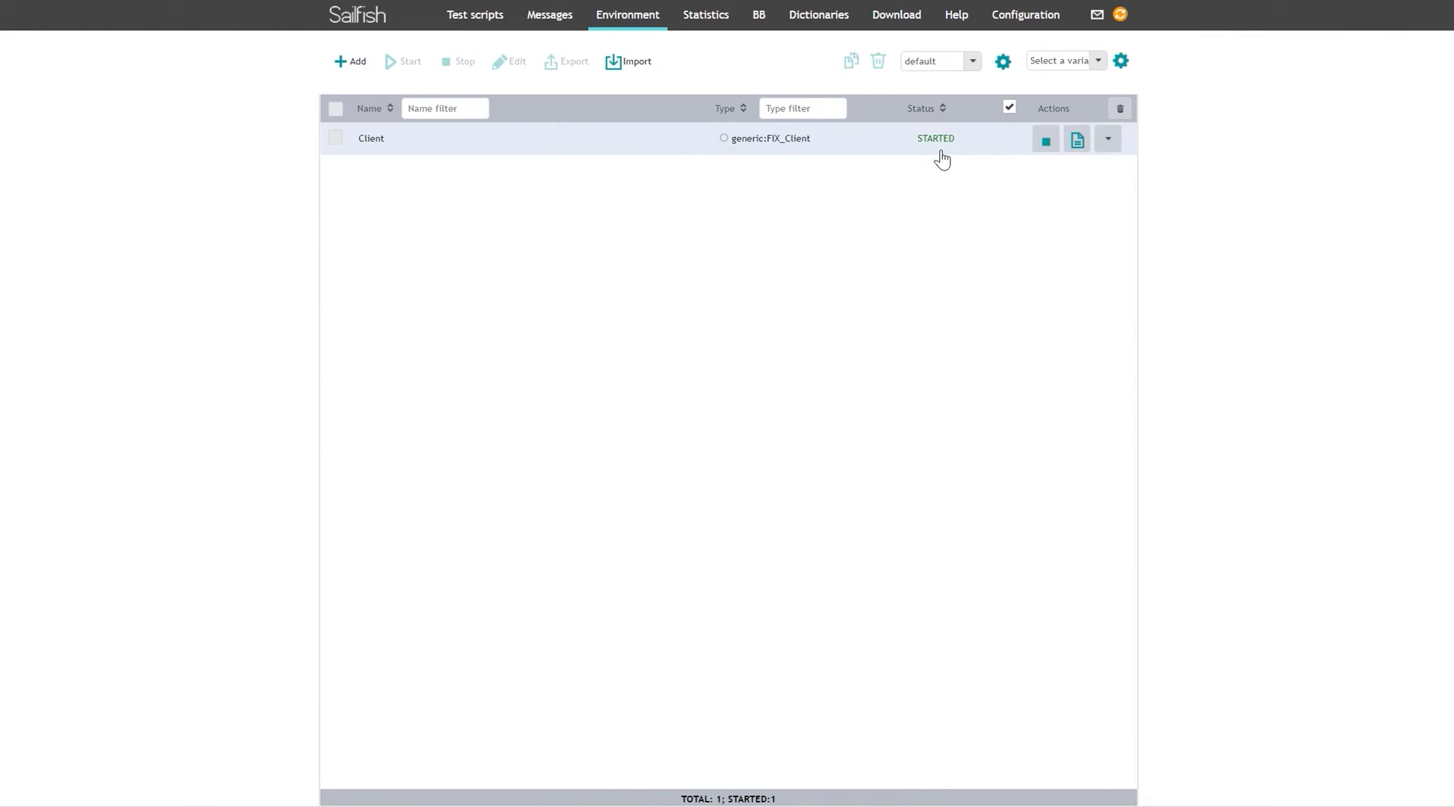
{"action": "left_click", "coordinate": [491, 16]}
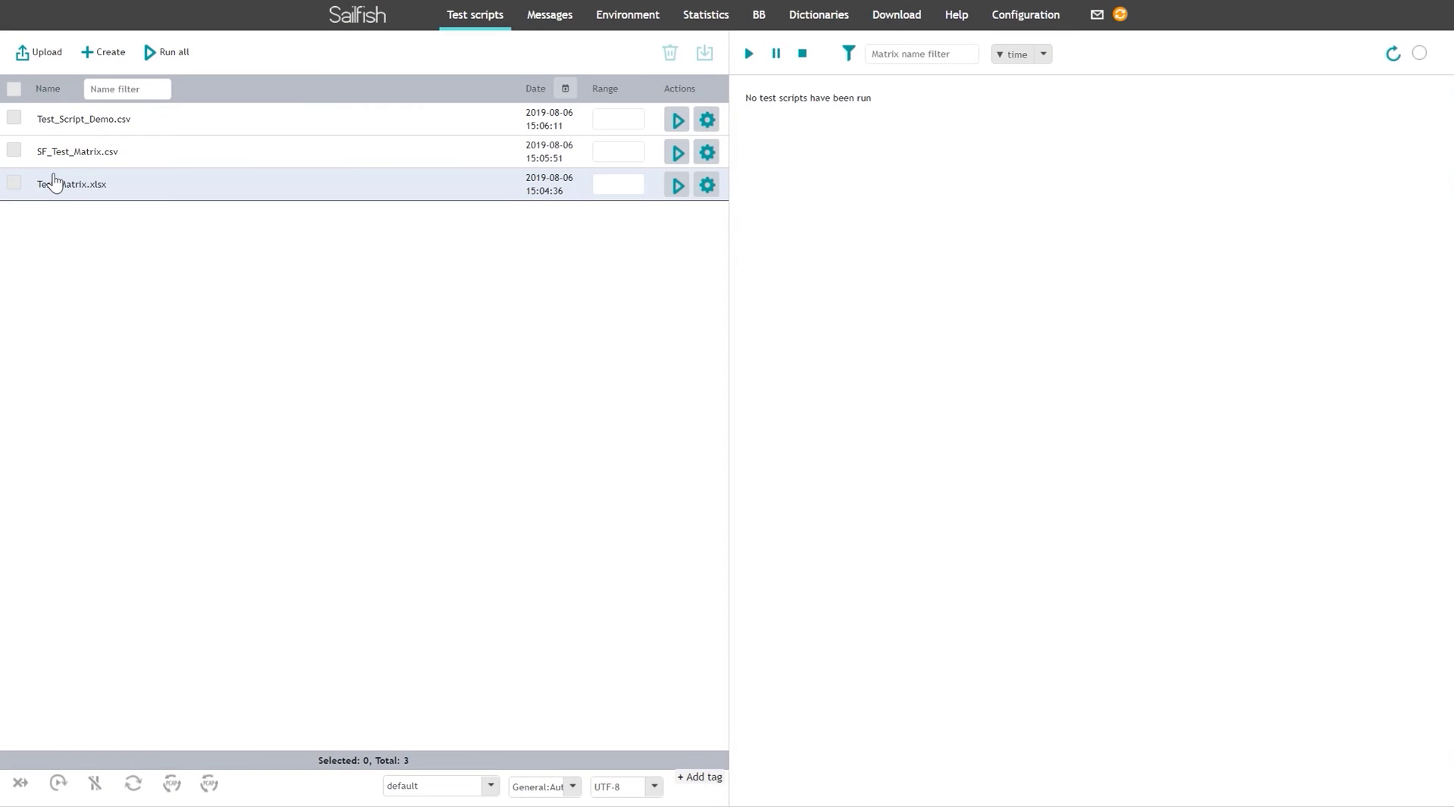
Tick and untick the Test_Matrix.xlsx and Test_Script_Demo.csv checkboxes, leaving both unselected.
{"action": "left_click", "coordinate": [14, 117]}
{"action": "left_click", "coordinate": [14, 183]}
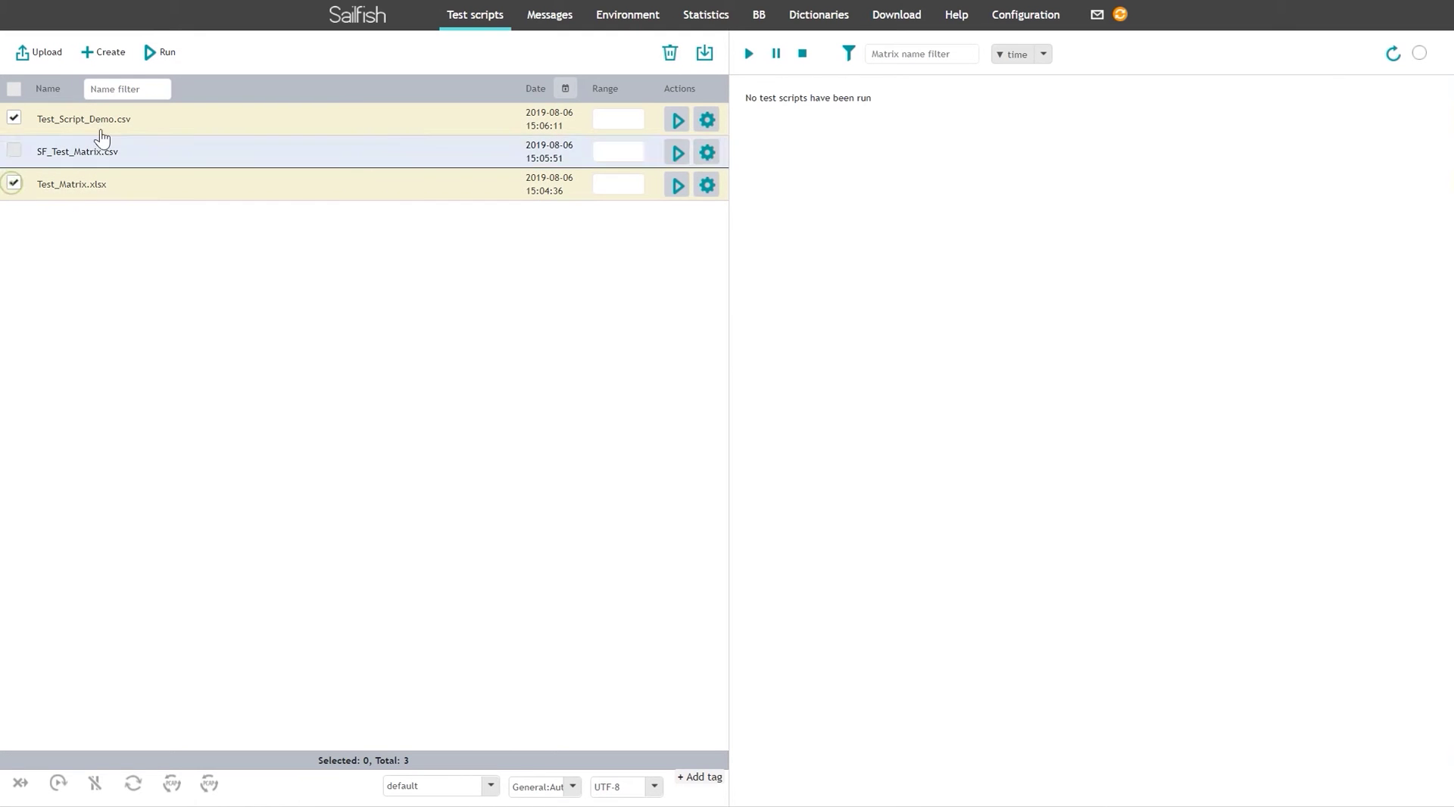
{"action": "left_click", "coordinate": [14, 119]}
{"action": "left_click", "coordinate": [14, 183]}
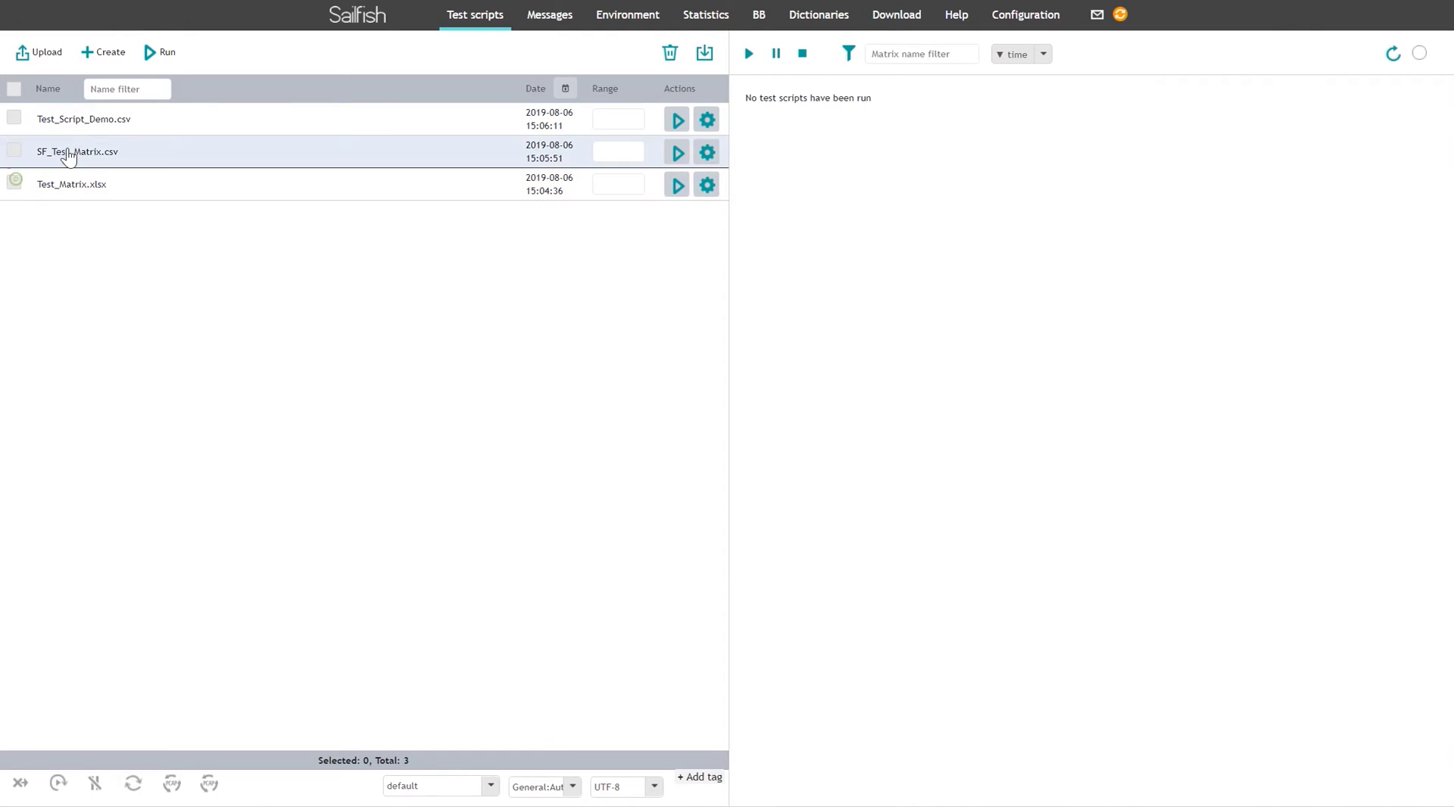
Run Test_Script_Demo.csv with range 1 and open its report.
{"action": "left_click", "coordinate": [630, 117]}
{"action": "type", "text": "1"}
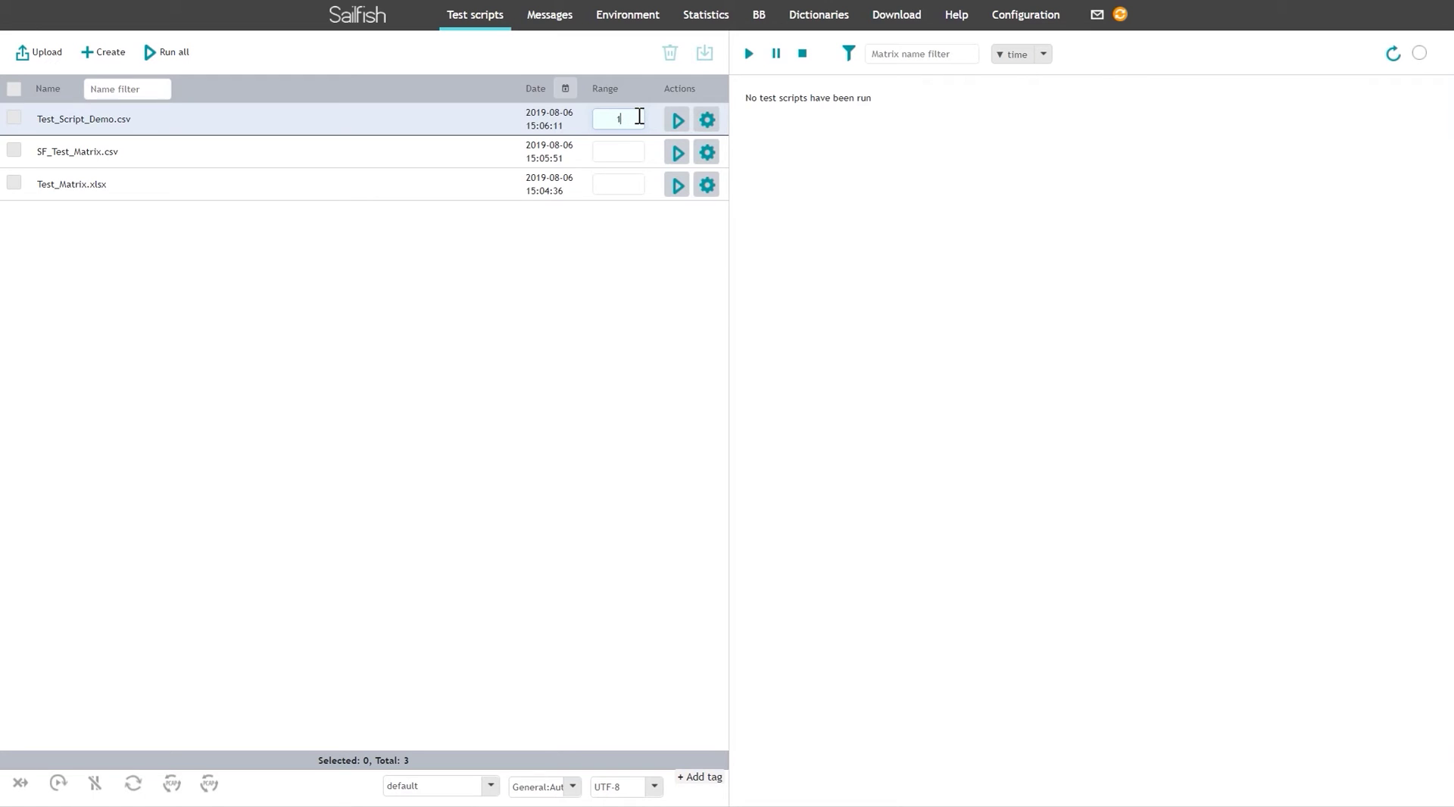
{"action": "left_click", "coordinate": [677, 120]}
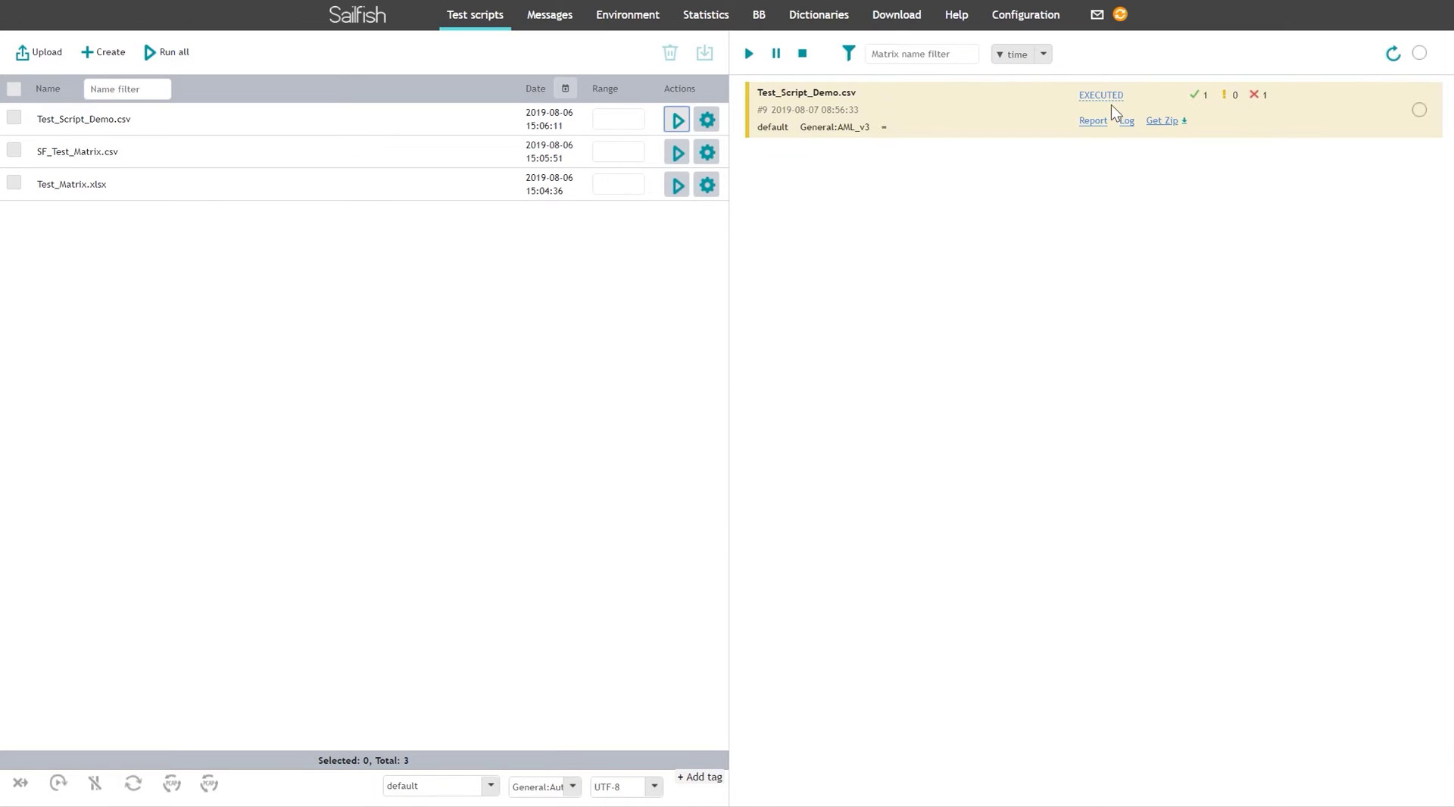
{"action": "left_click", "coordinate": [1107, 119]}
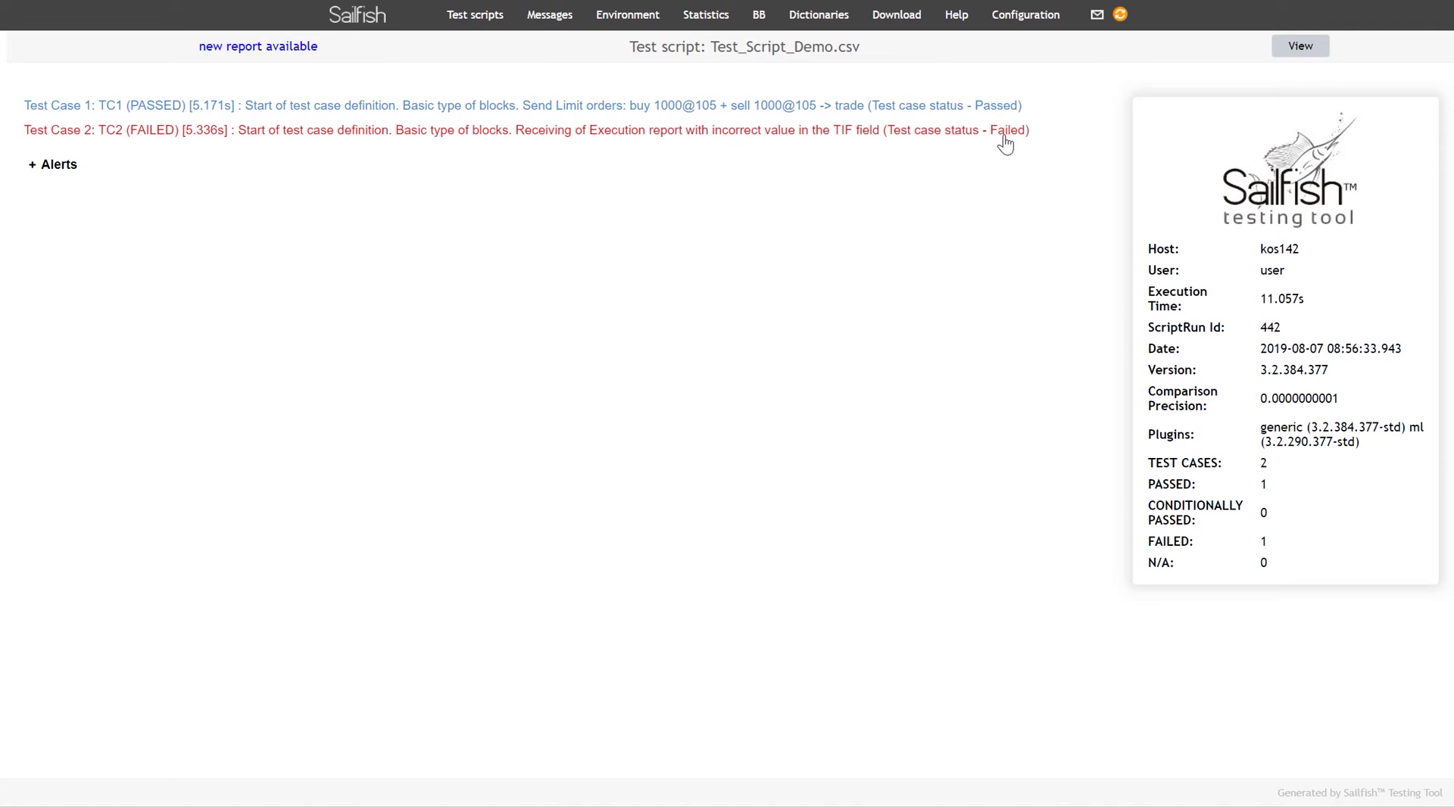
Open Test Case 1 and inspect Action 2's NewOrderSingle and Action 3's ExecutionReport parameters.
{"action": "left_click", "coordinate": [973, 106]}
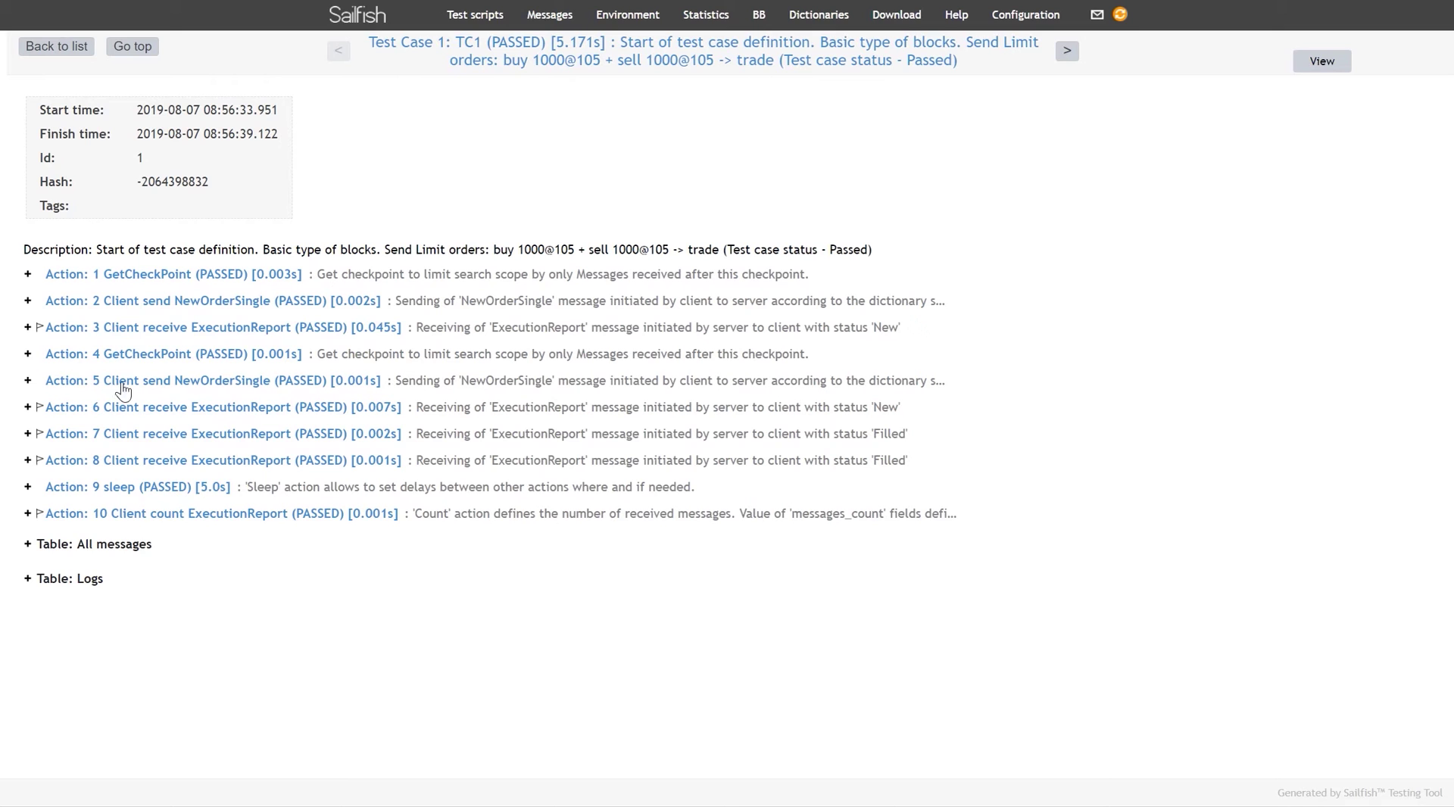
{"action": "left_click", "coordinate": [224, 306]}
{"action": "double_click", "coordinate": [227, 380]}
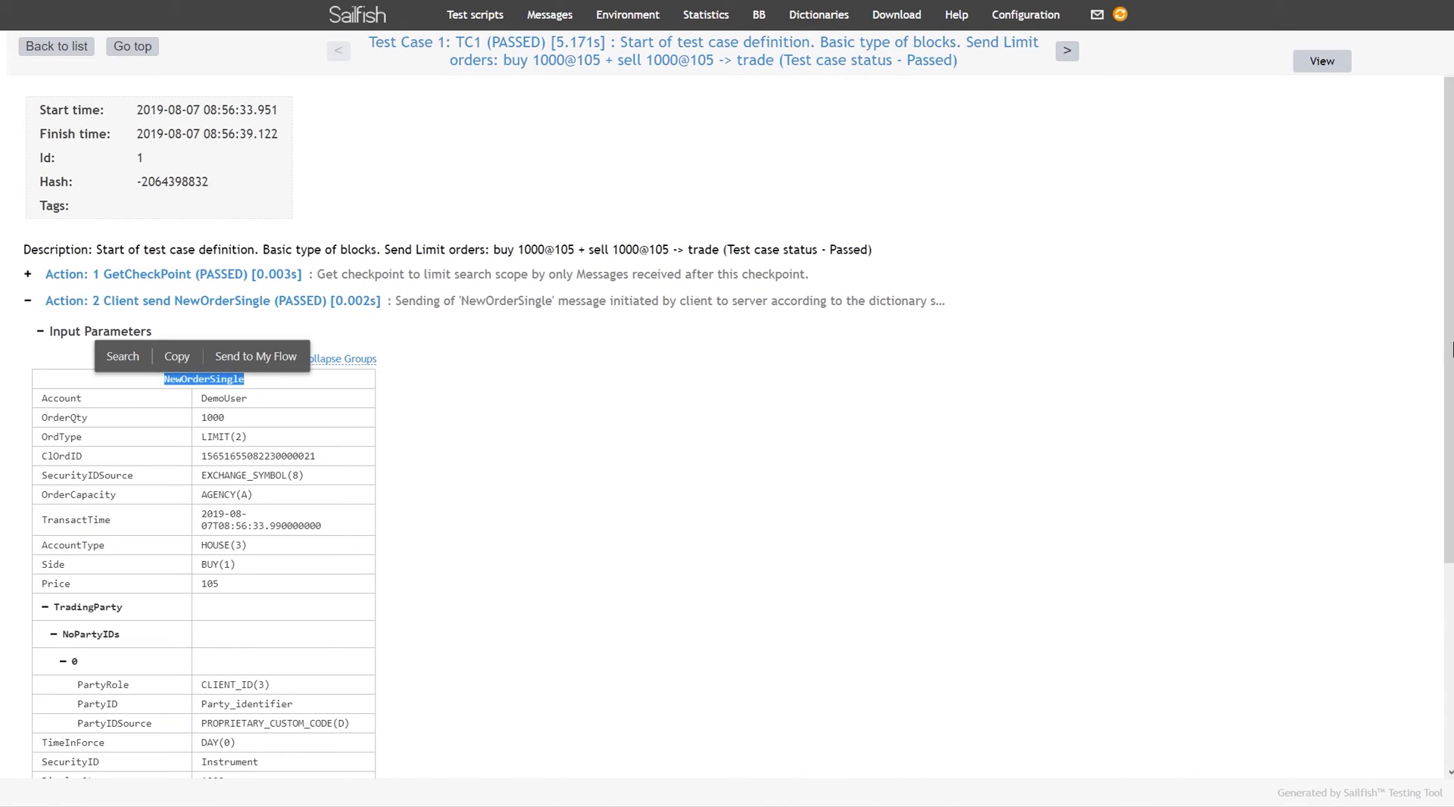
{"action": "scroll", "coordinate": [619, 557], "scroll_direction": "down", "scroll_amount": 4}
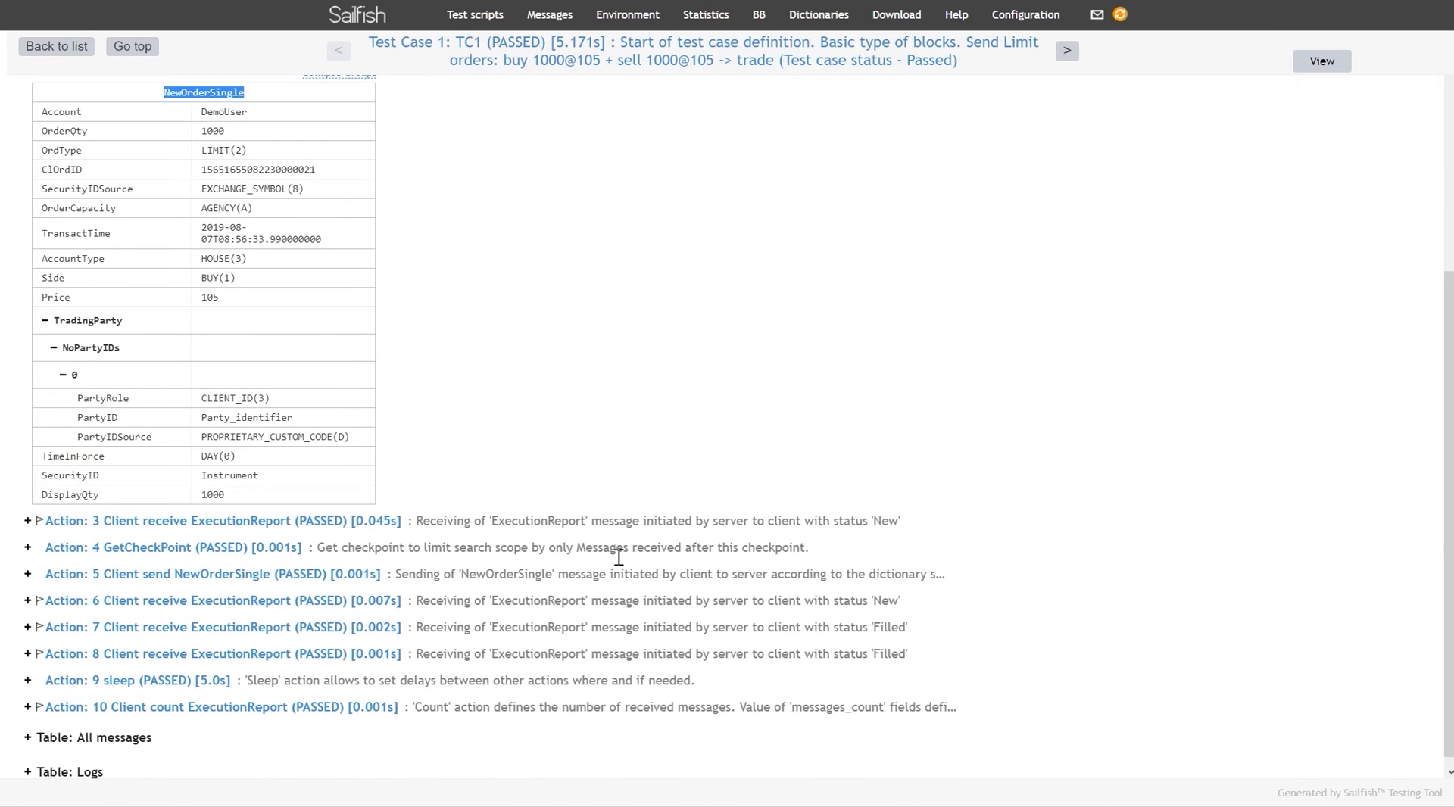
{"action": "left_click", "coordinate": [269, 522]}
{"action": "left_click", "coordinate": [104, 552]}
{"action": "double_click", "coordinate": [227, 600]}
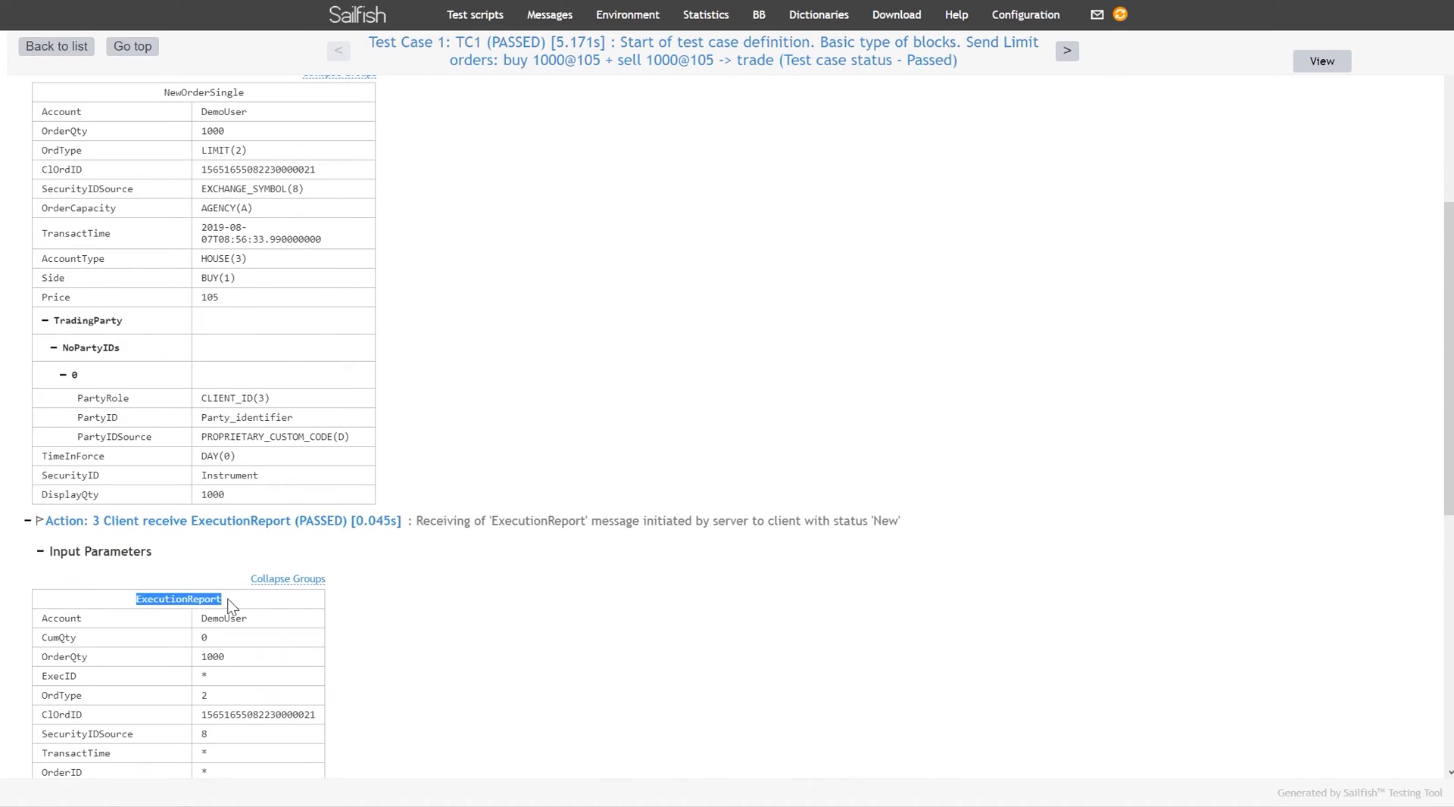
Expand the wait-for-message comparison table and check that every field shows PASSED.
{"action": "left_click_drag", "start_coordinate": [1447, 424], "coordinate": [1449, 641]}
{"action": "left_click", "coordinate": [215, 595]}
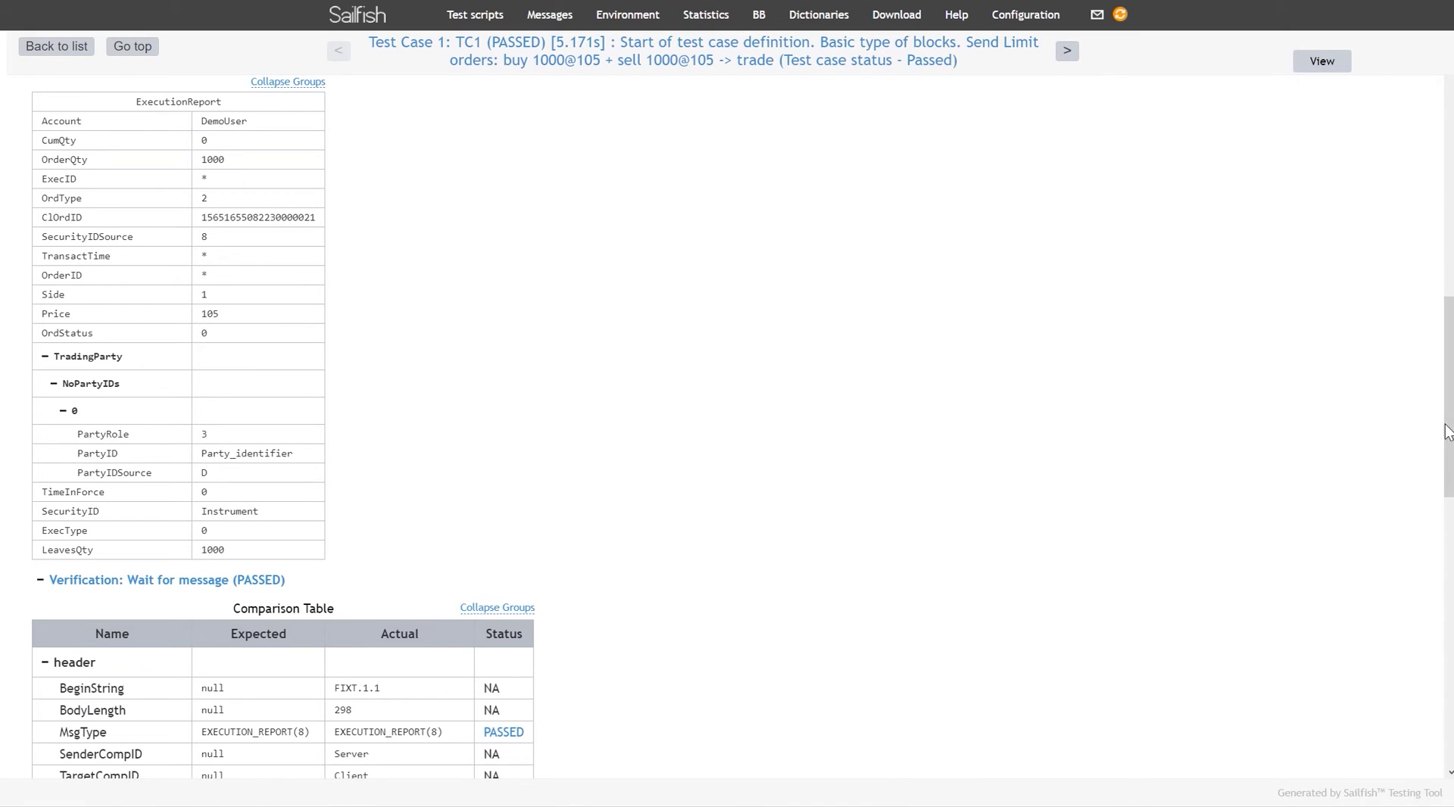
{"action": "left_click_drag", "start_coordinate": [1448, 432], "coordinate": [1450, 722]}
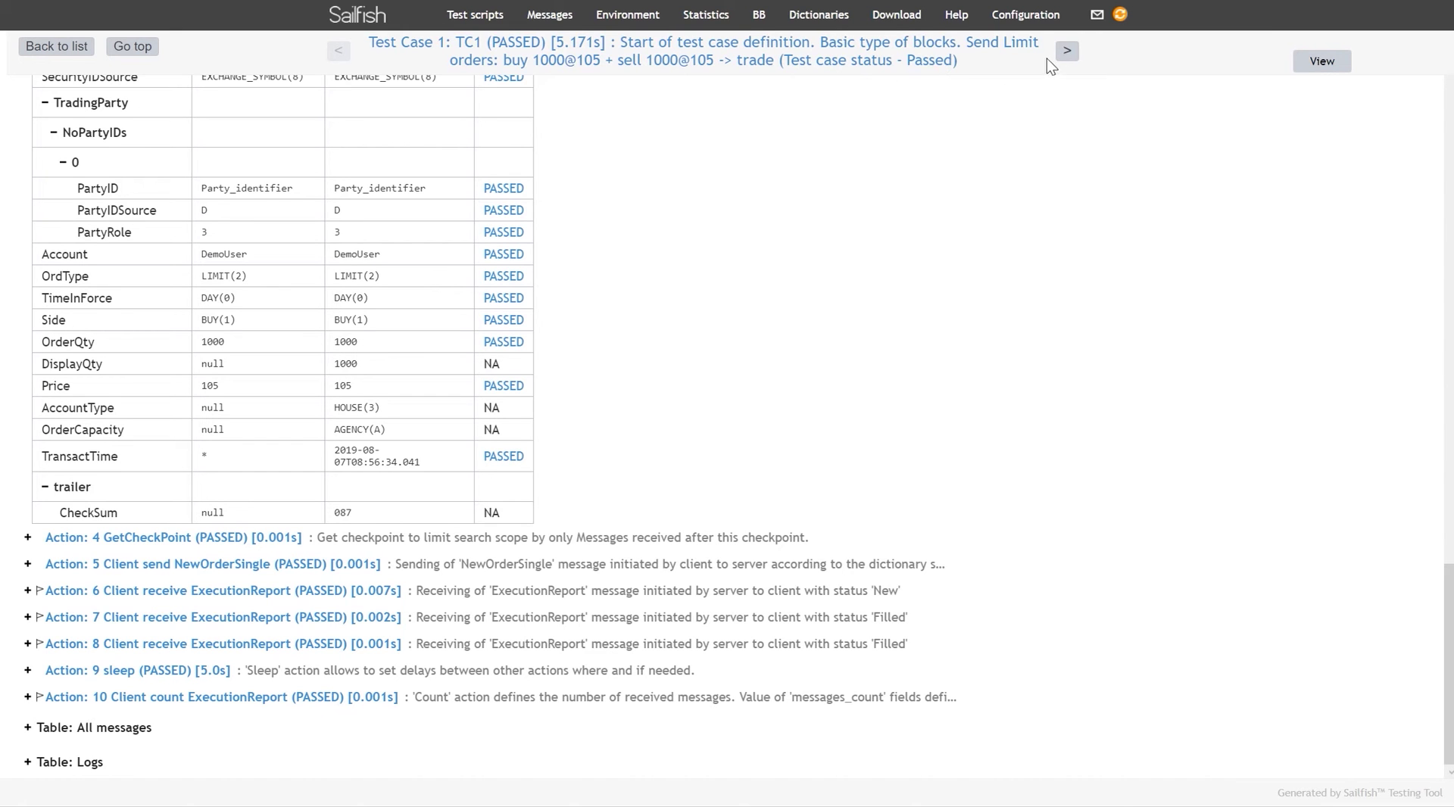
Open Test Case 2's failed Action 3 comparison table, showing the TimeInForce mismatch.
{"action": "left_click", "coordinate": [1067, 50]}
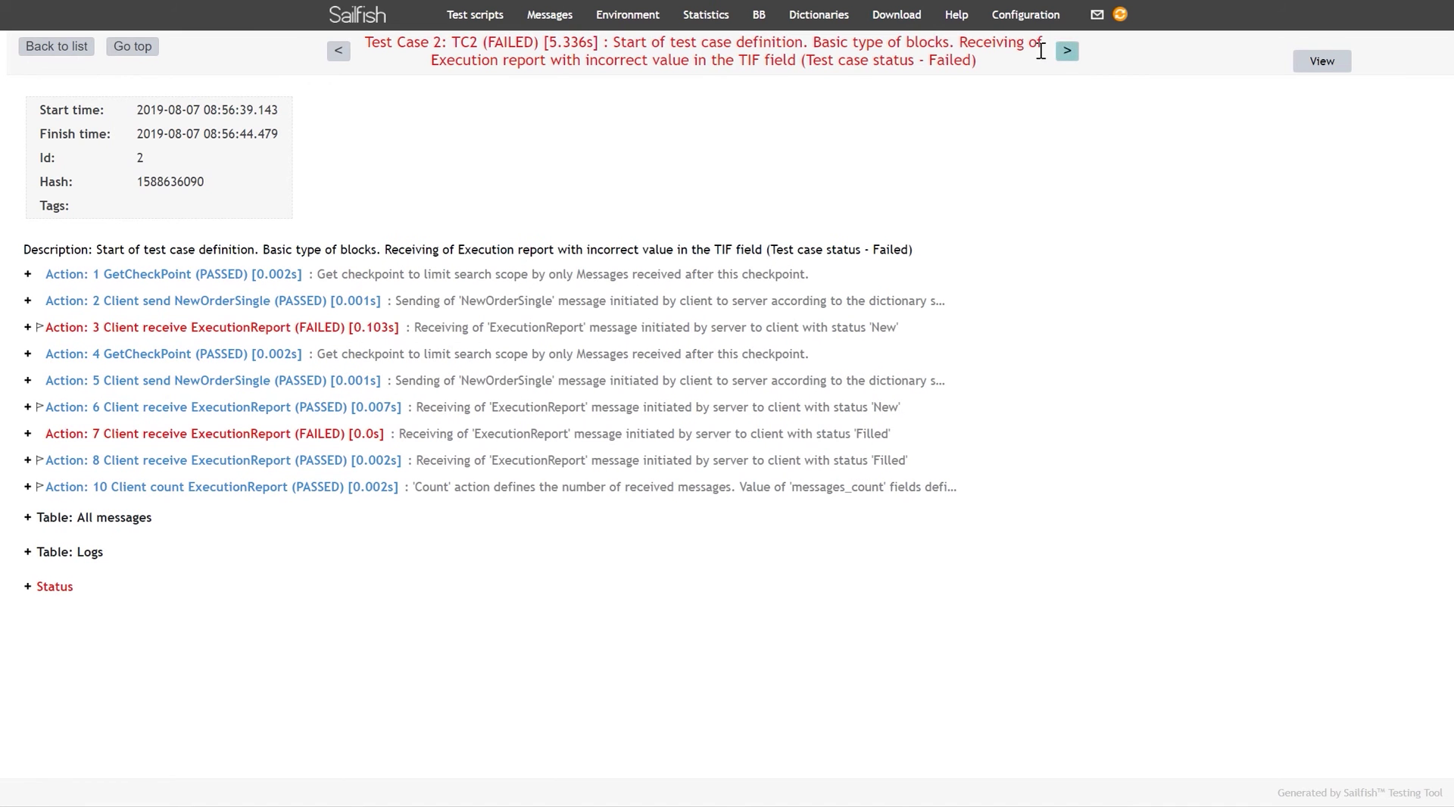
{"action": "left_click", "coordinate": [223, 333]}
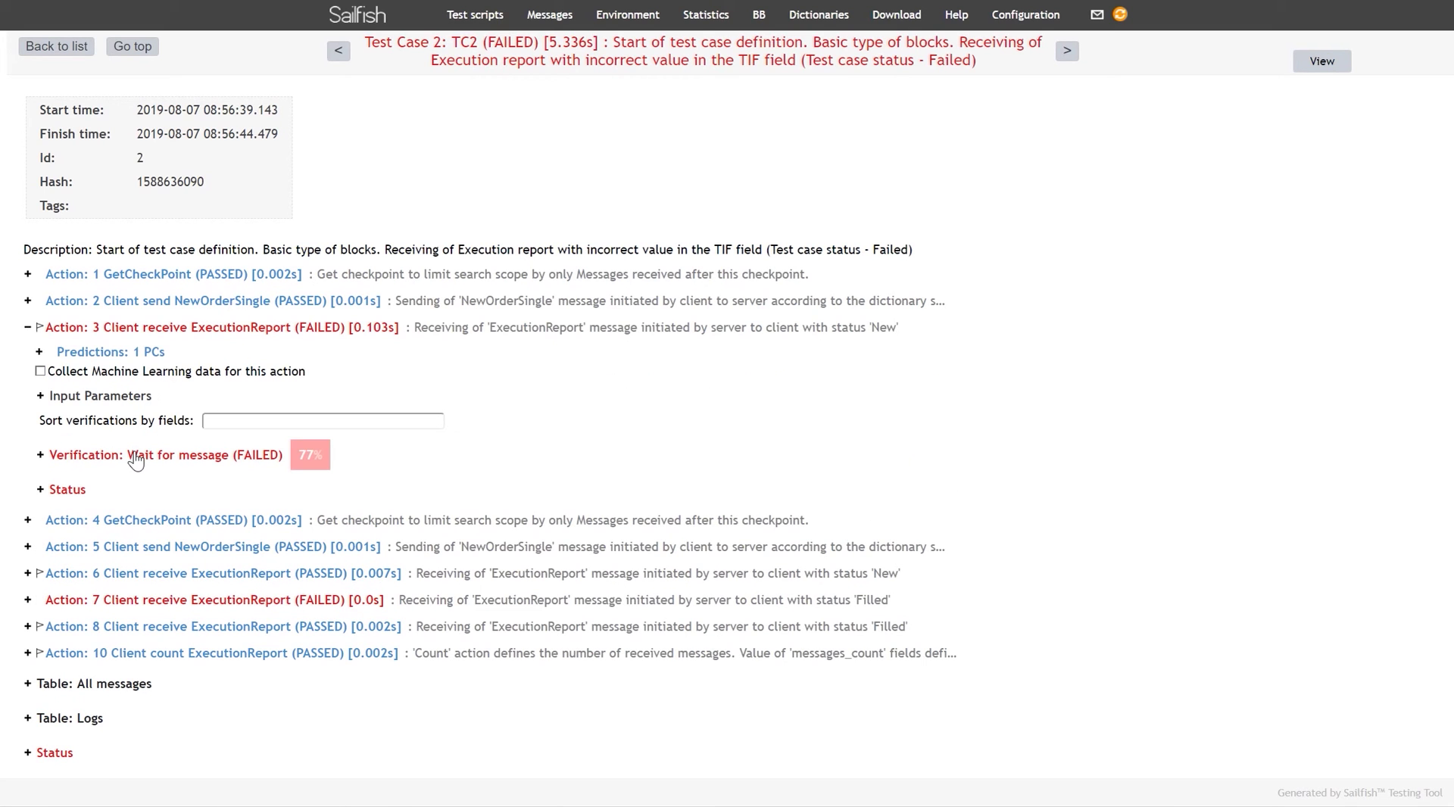
{"action": "left_click", "coordinate": [135, 458]}
{"action": "left_click", "coordinate": [113, 492]}
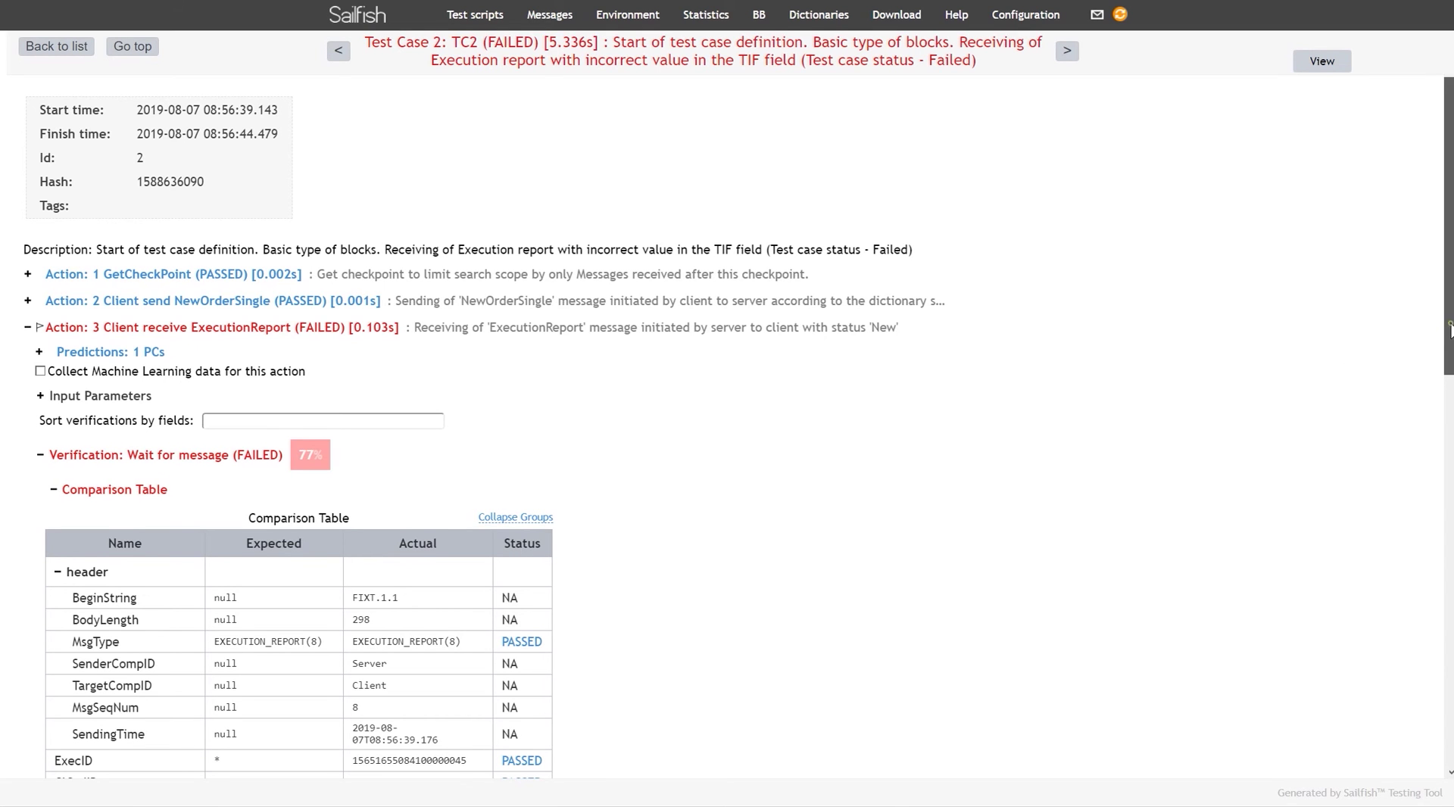
Copy the expected ClOrdID value from the comparison table.
{"action": "left_click_drag", "start_coordinate": [1441, 336], "coordinate": [1450, 508]}
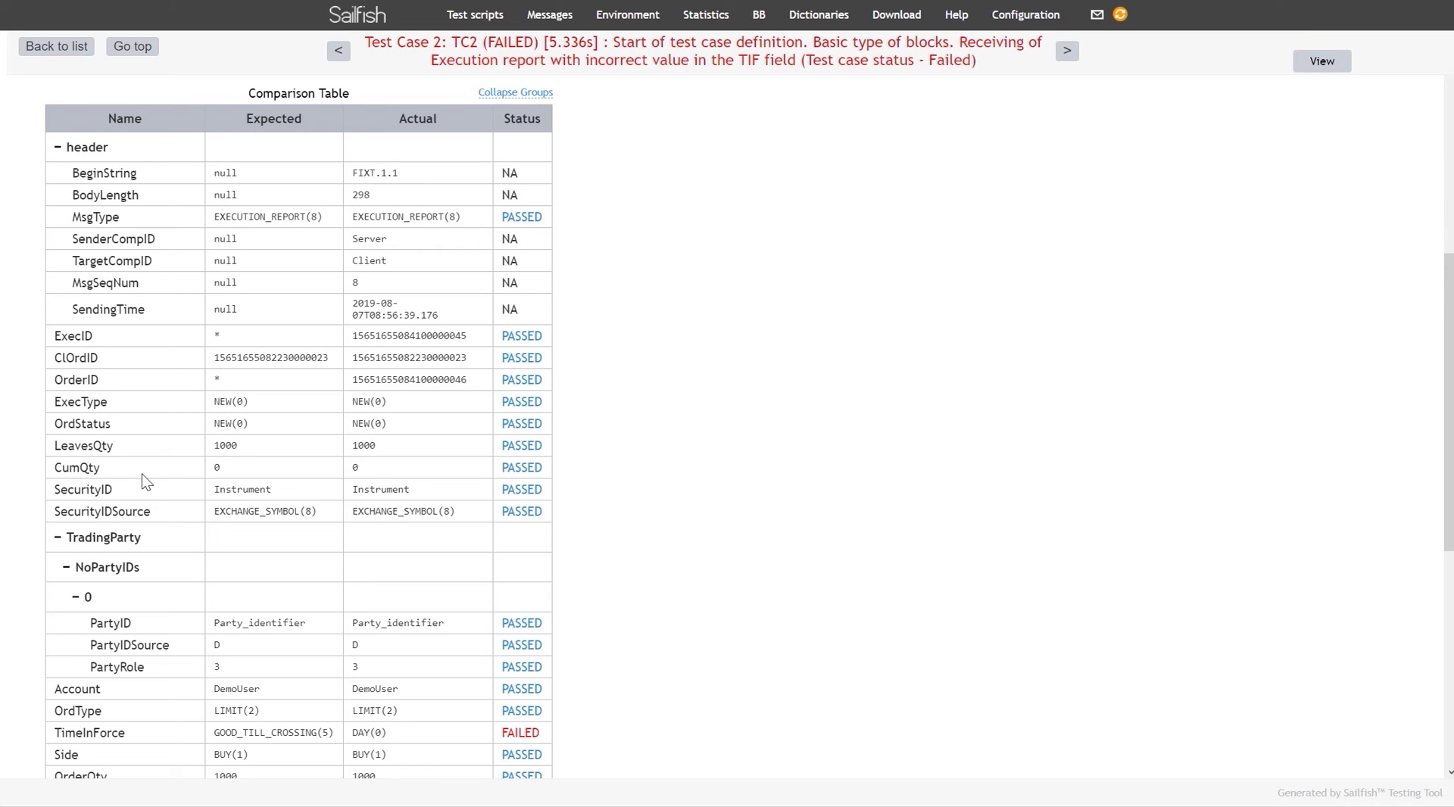
{"action": "double_click", "coordinate": [256, 359]}
{"action": "left_click", "coordinate": [256, 334]}
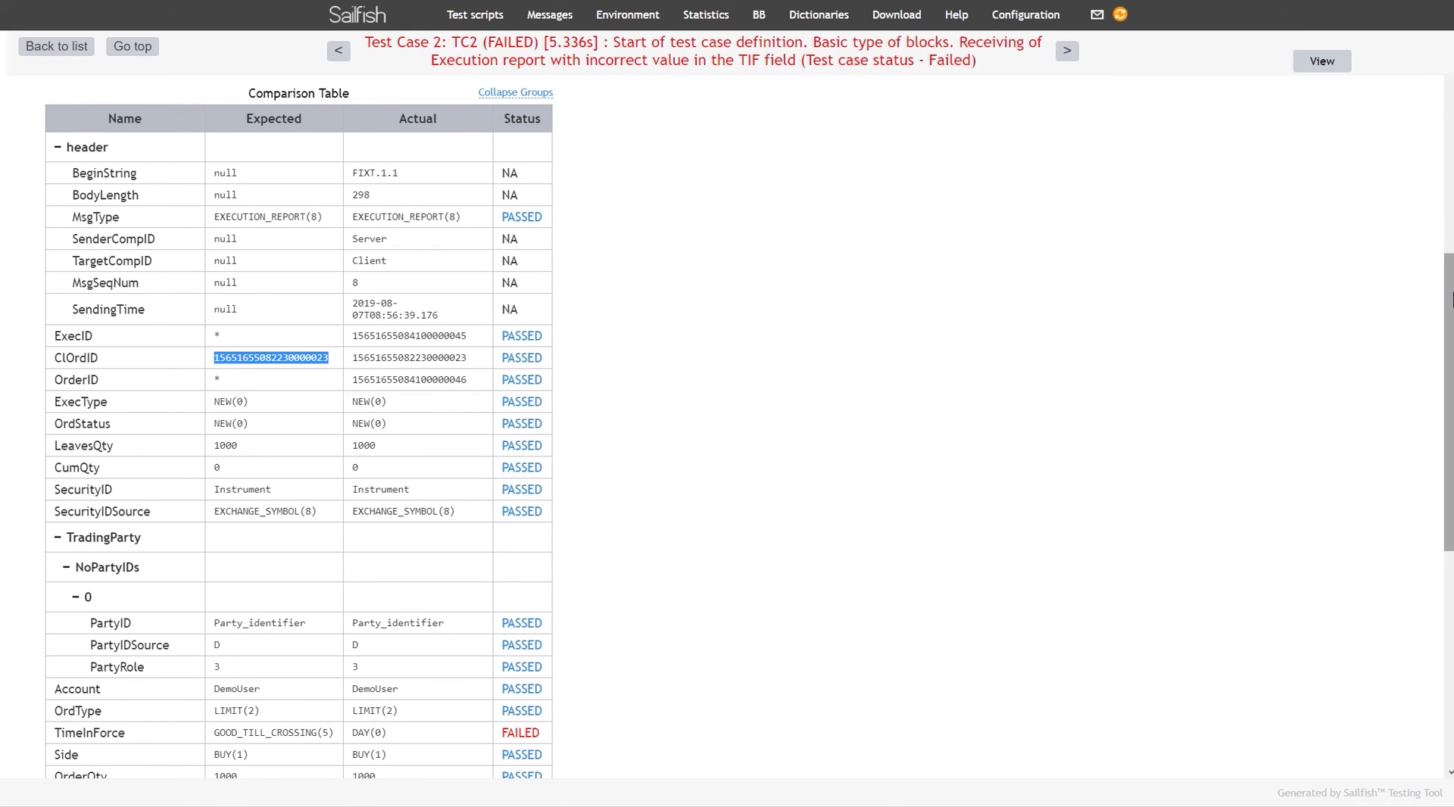
{"action": "left_click_drag", "start_coordinate": [1448, 313], "coordinate": [1448, 526]}
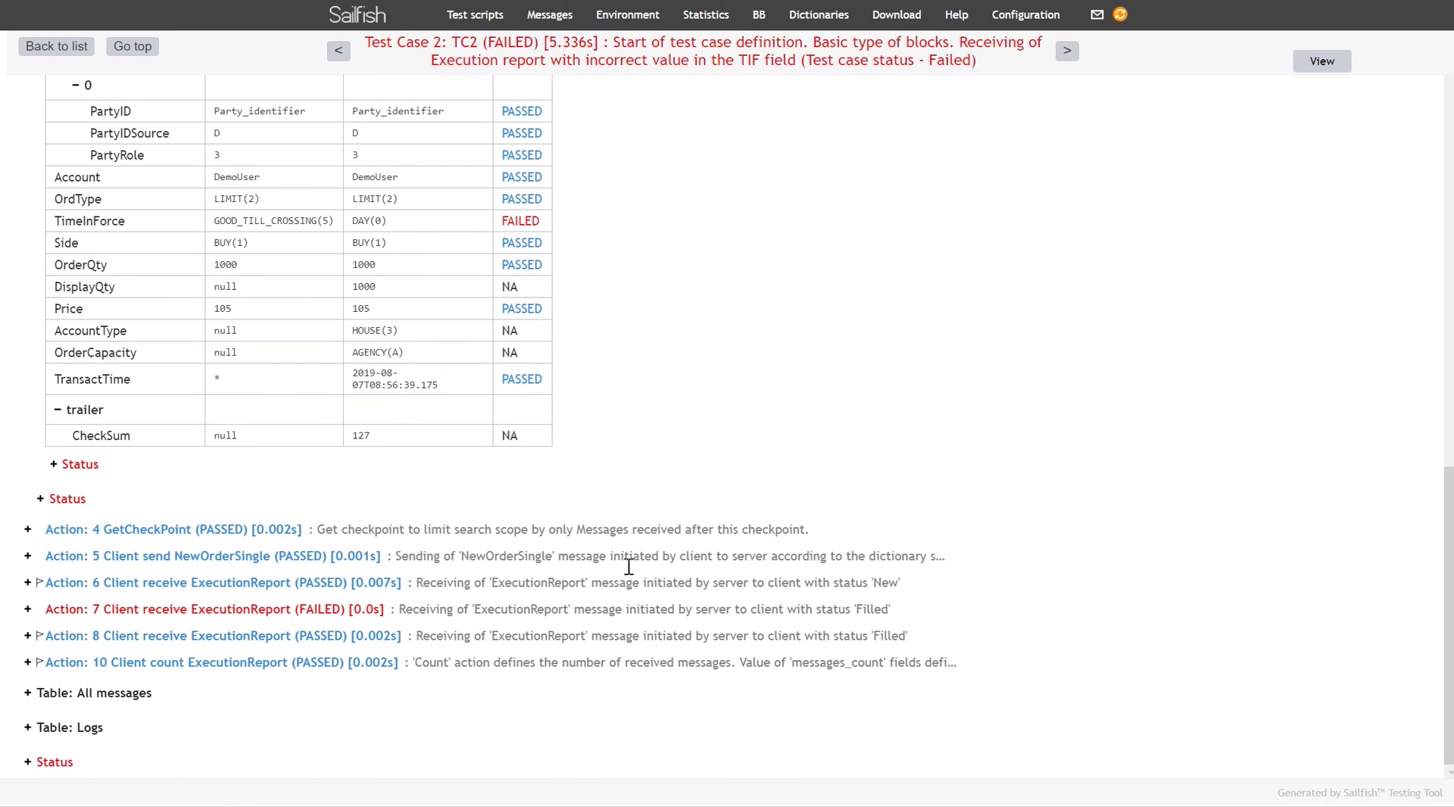
{"action": "left_click", "coordinate": [133, 694]}
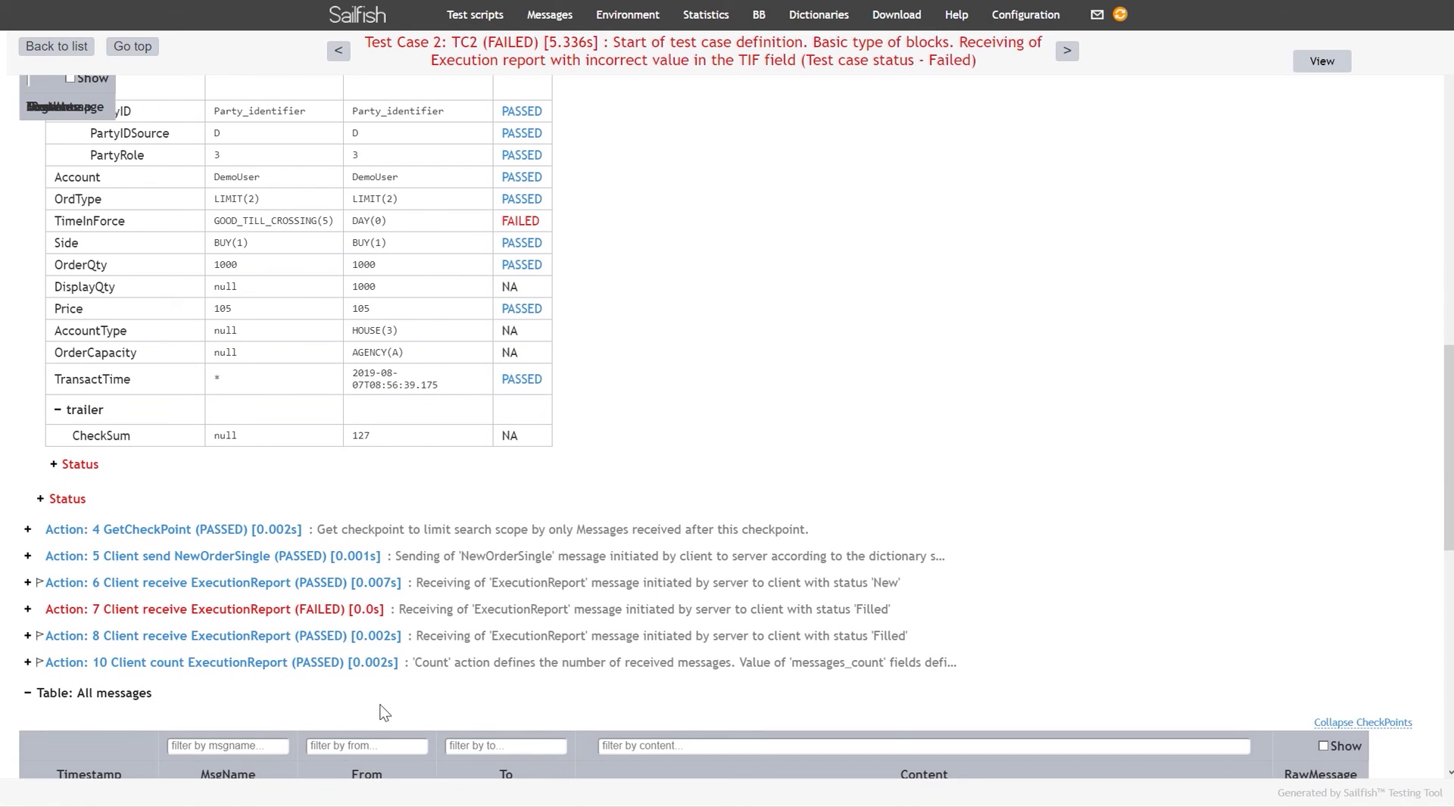
{"action": "left_click", "coordinate": [621, 746]}
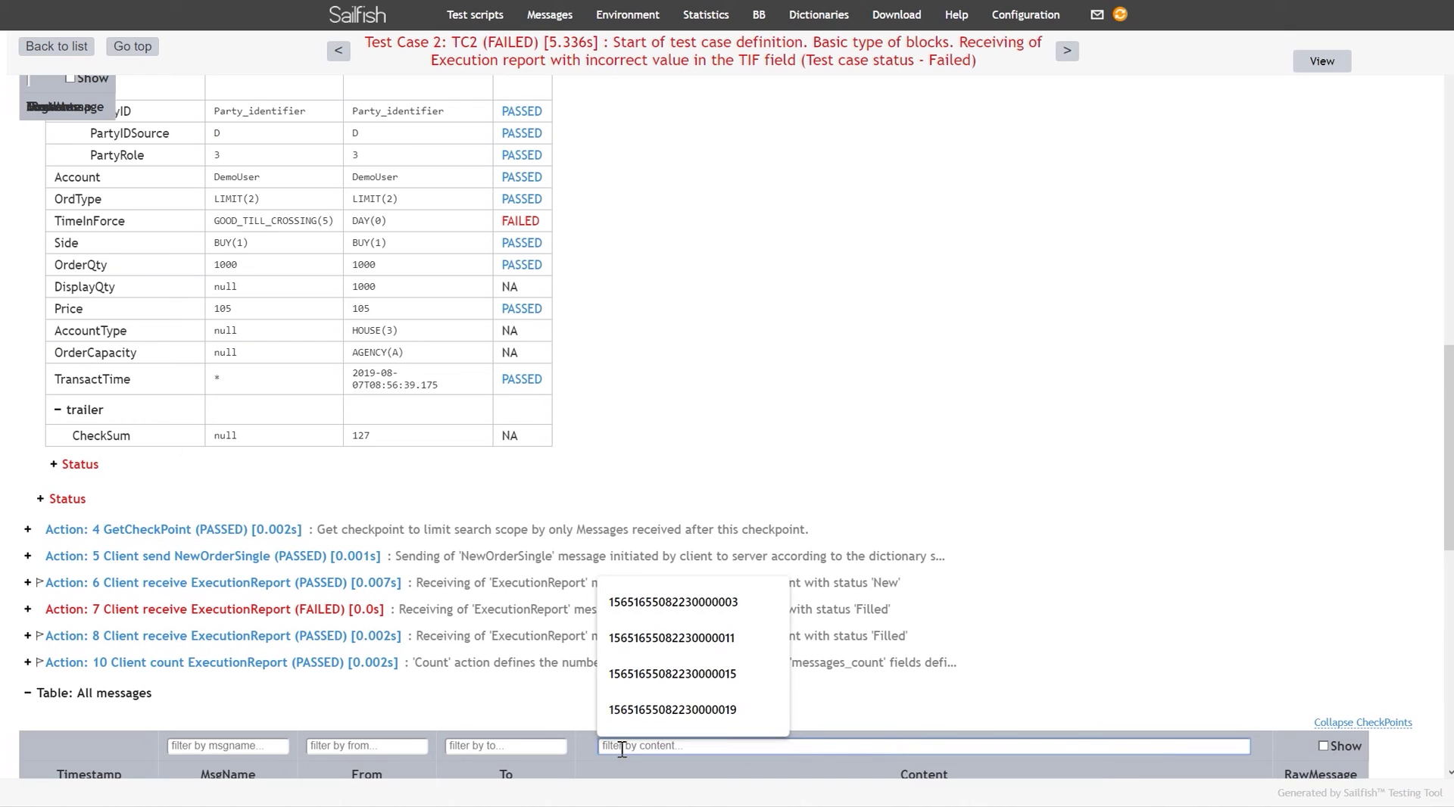
{"action": "key", "text": "ctrl+v"}
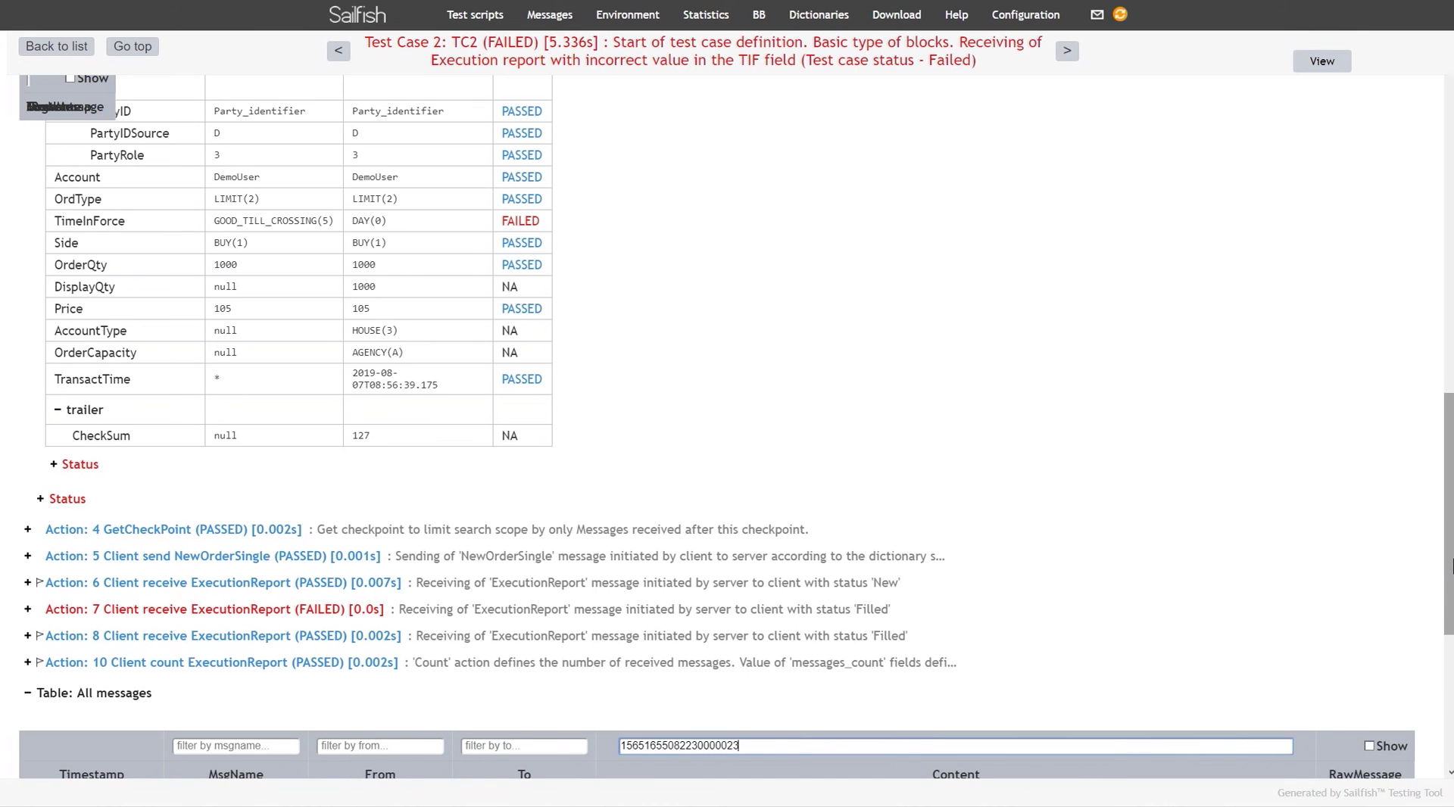
{"action": "scroll", "coordinate": [1450, 727], "scroll_direction": "down", "scroll_amount": 5}
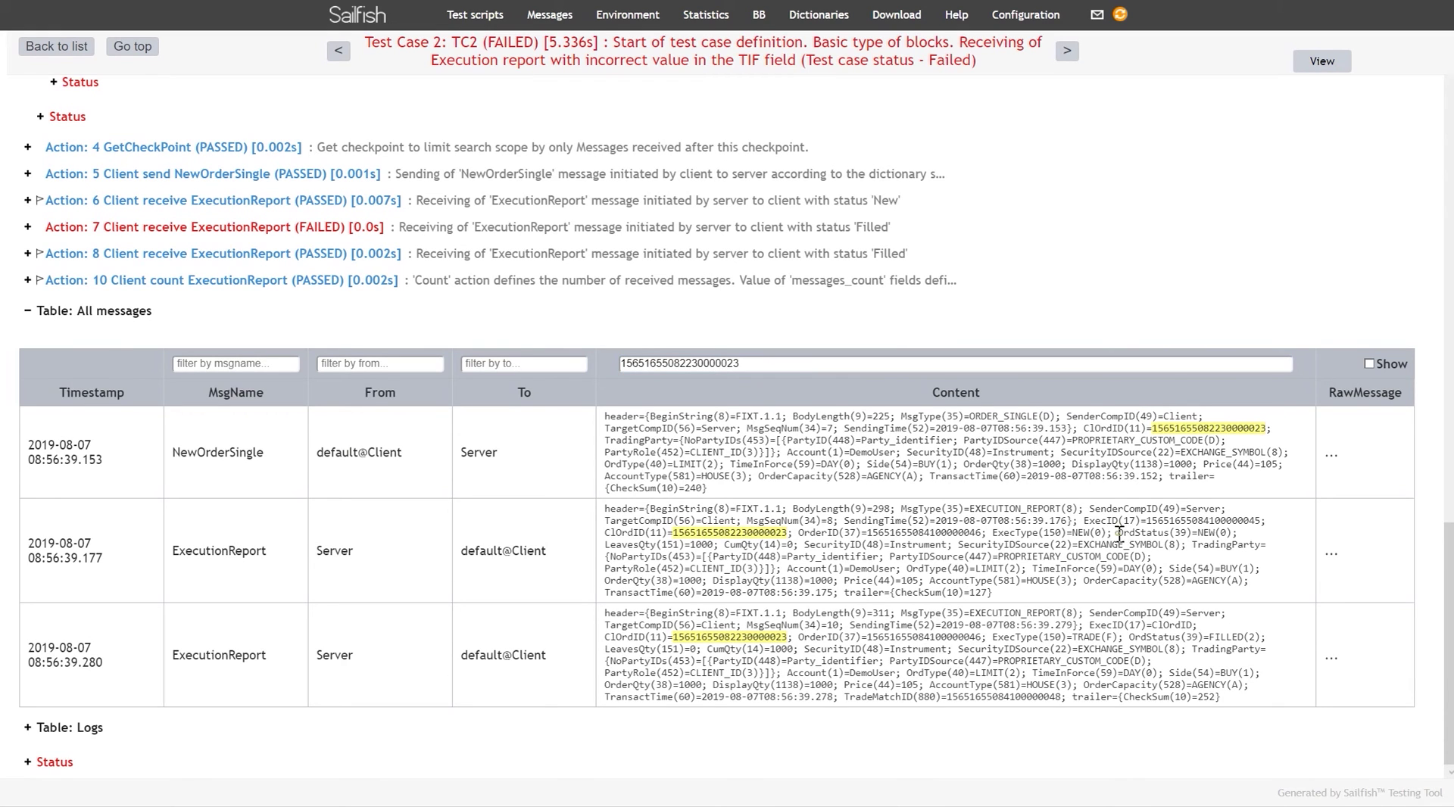
{"action": "left_click_drag", "start_coordinate": [1263, 637], "coordinate": [1131, 640]}
{"action": "left_click", "coordinate": [533, 13]}
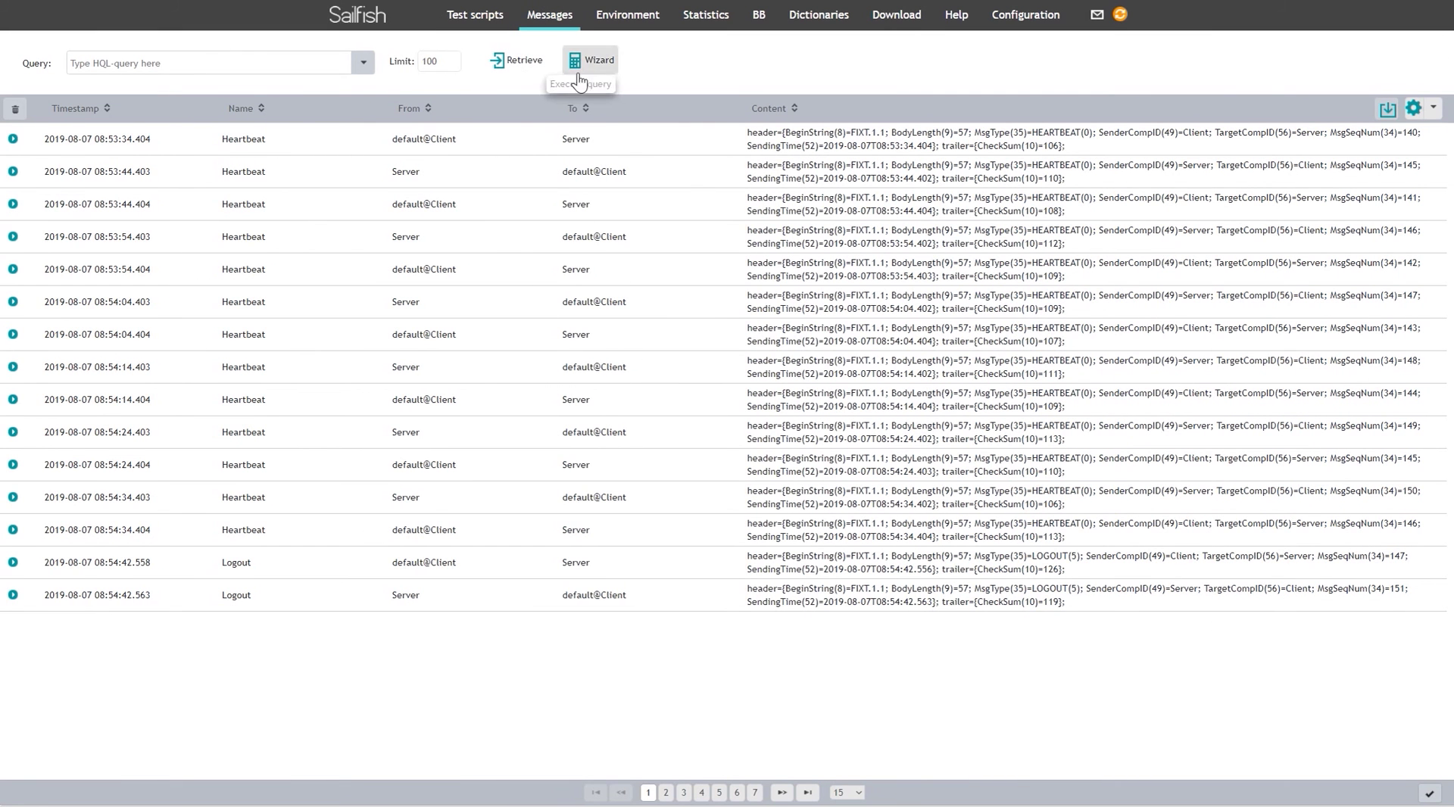
{"action": "left_click", "coordinate": [588, 61]}
{"action": "left_click", "coordinate": [553, 262]}
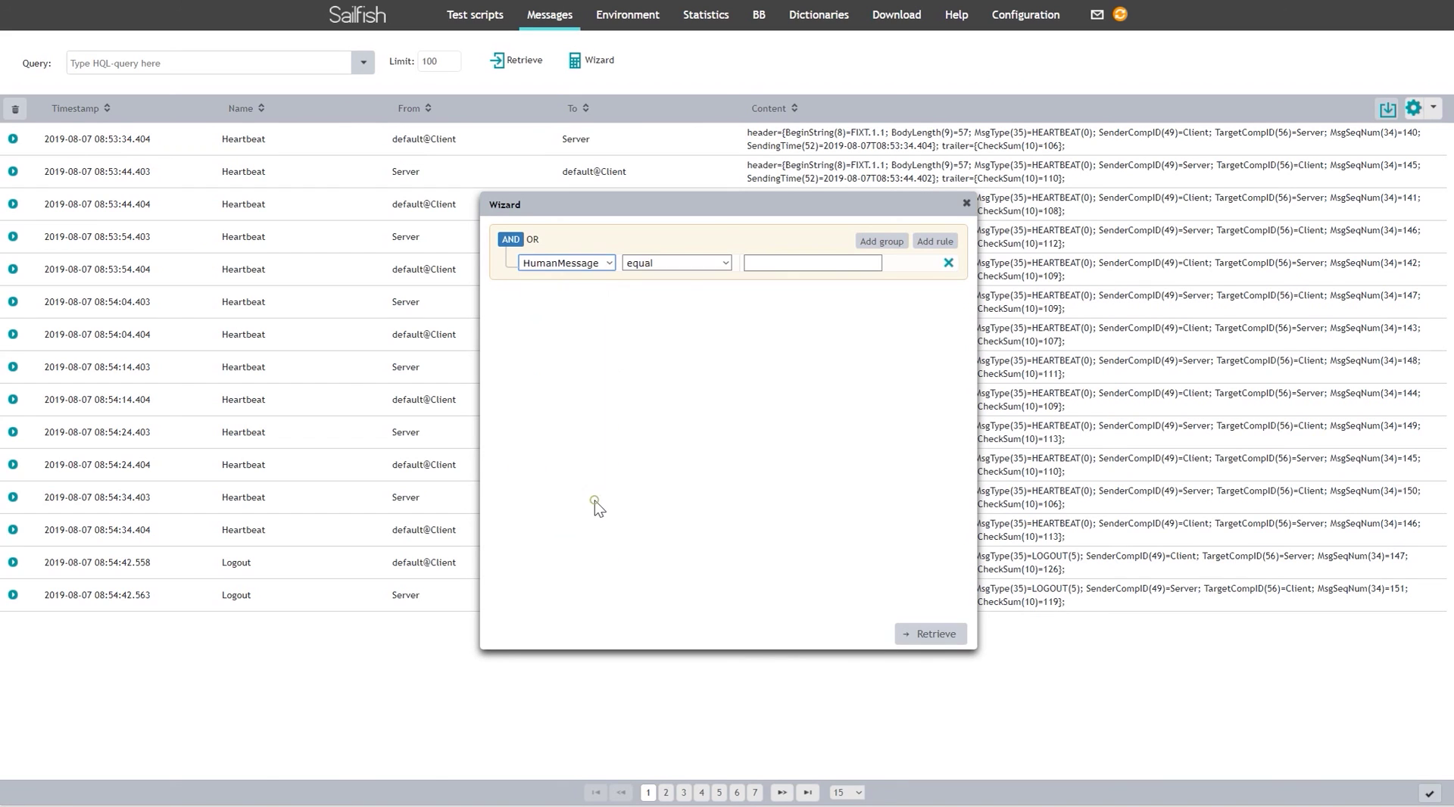
{"action": "left_click", "coordinate": [648, 265]}
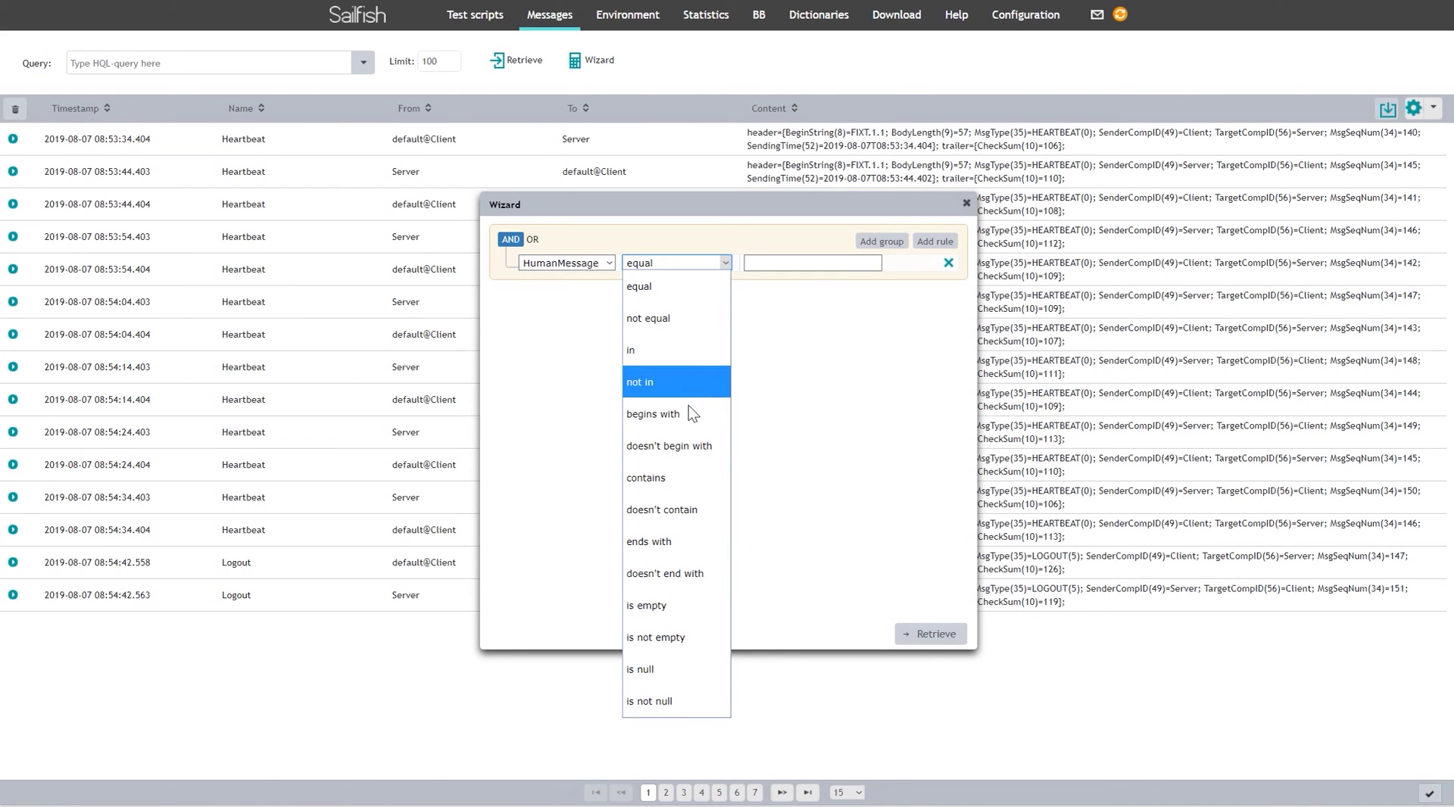
{"action": "left_click", "coordinate": [666, 469]}
{"action": "left_click", "coordinate": [769, 265]}
{"action": "key", "text": "ctrl+v"}
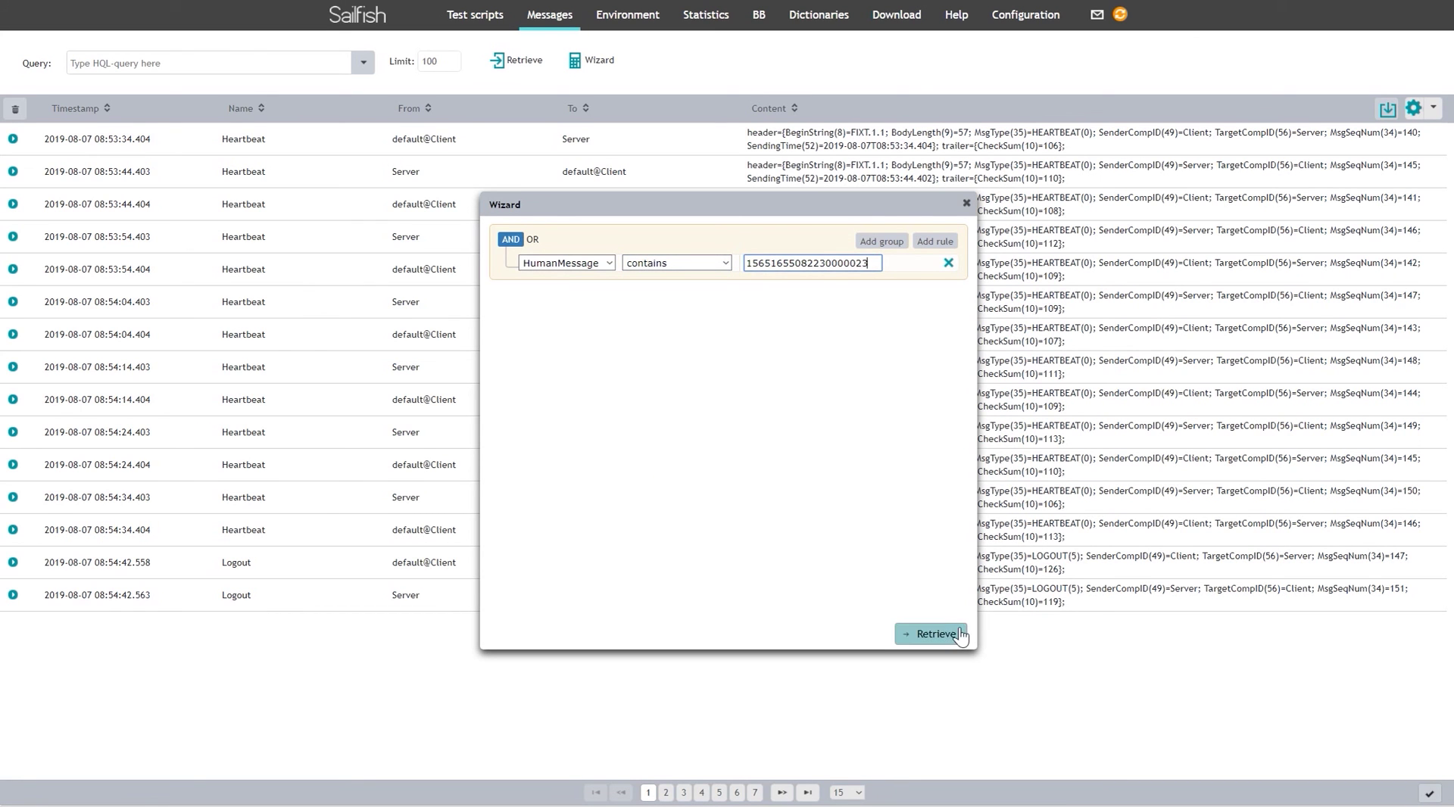
{"action": "left_click", "coordinate": [956, 635]}
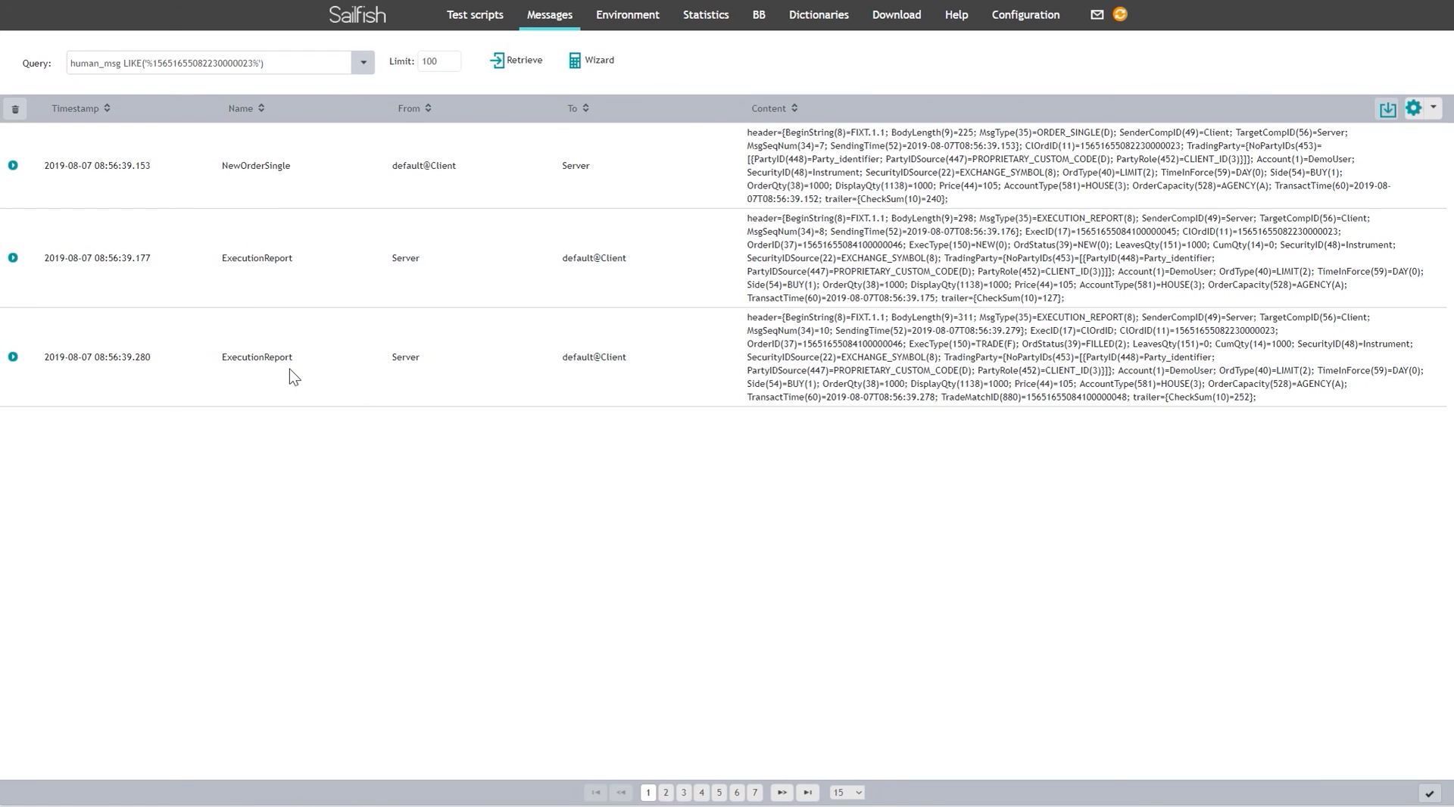
{"action": "double_click", "coordinate": [1125, 145]}
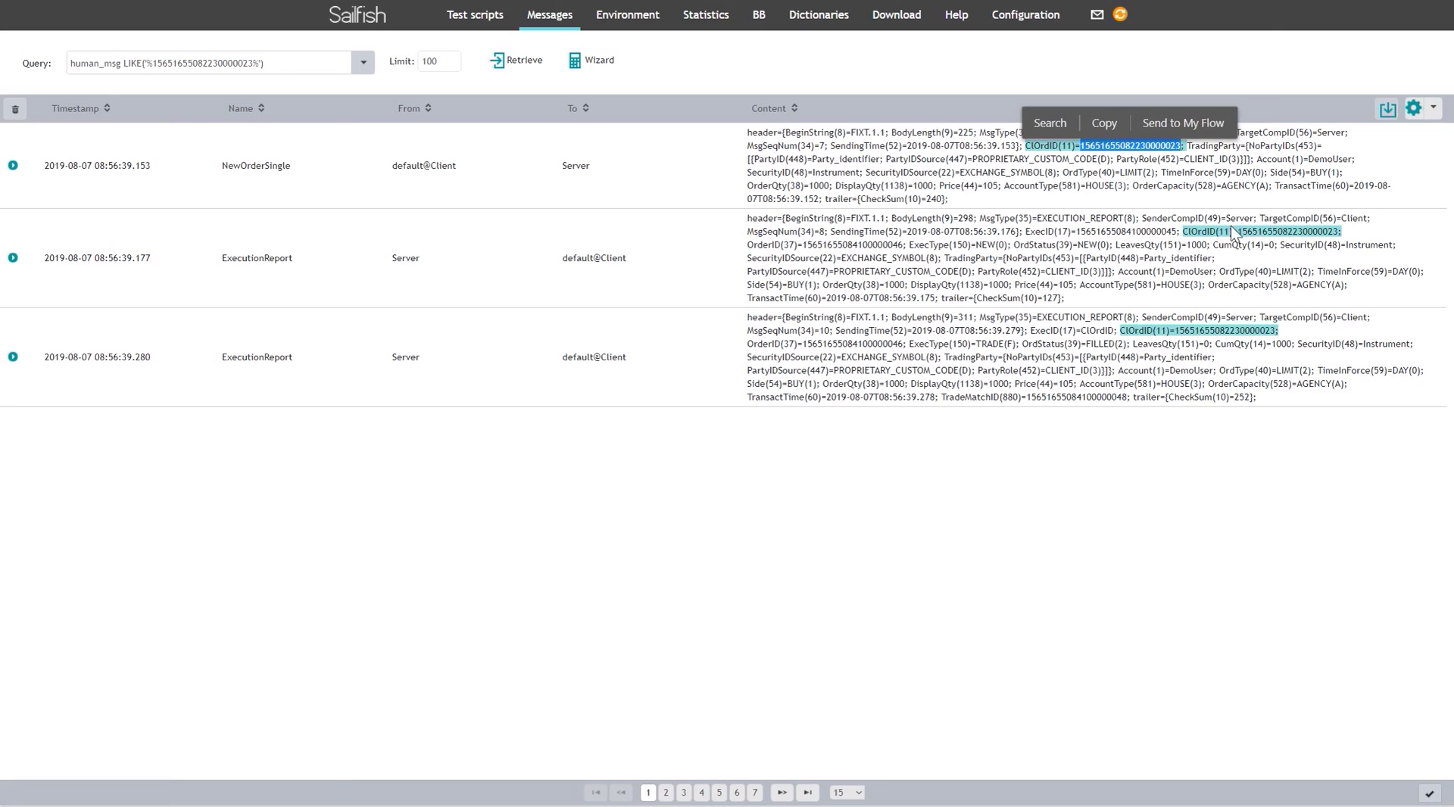